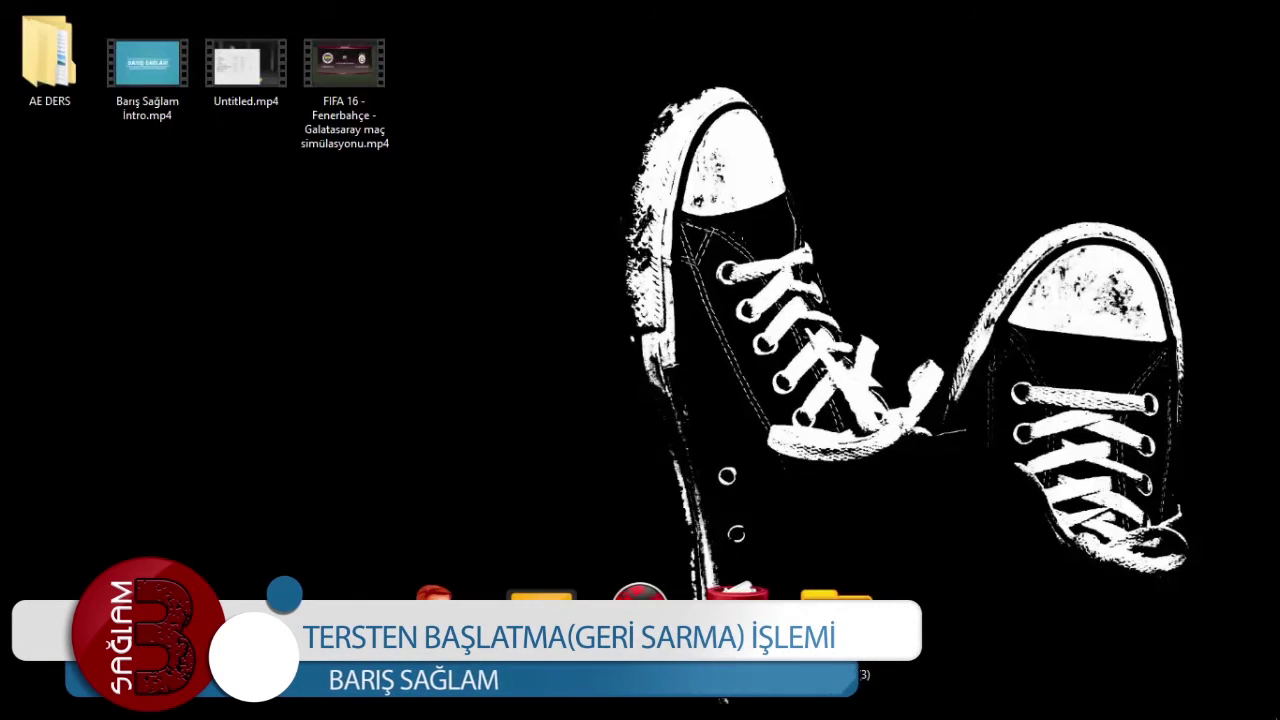
# Bring the Premiere Pro project back into view and scrub the FIFA clip back to the start
pyautogui.click(406, 706)
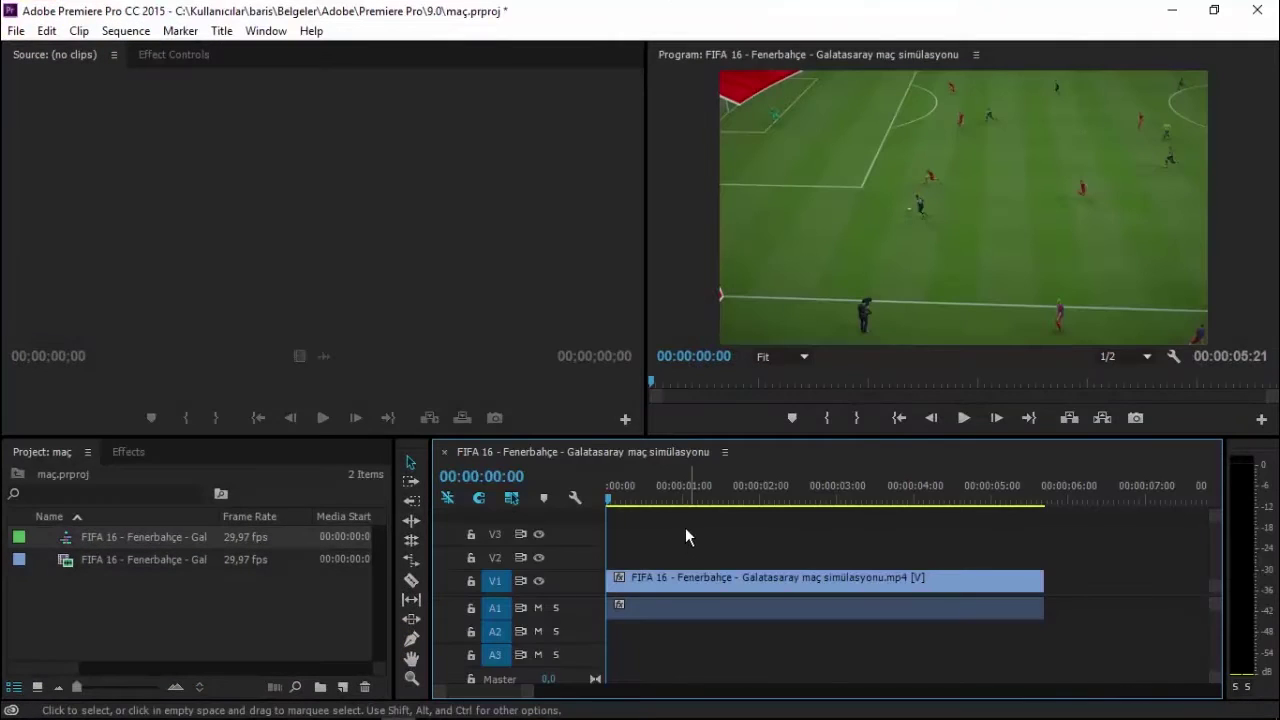
pyautogui.moveTo(609, 494); pyautogui.dragTo(657, 494)
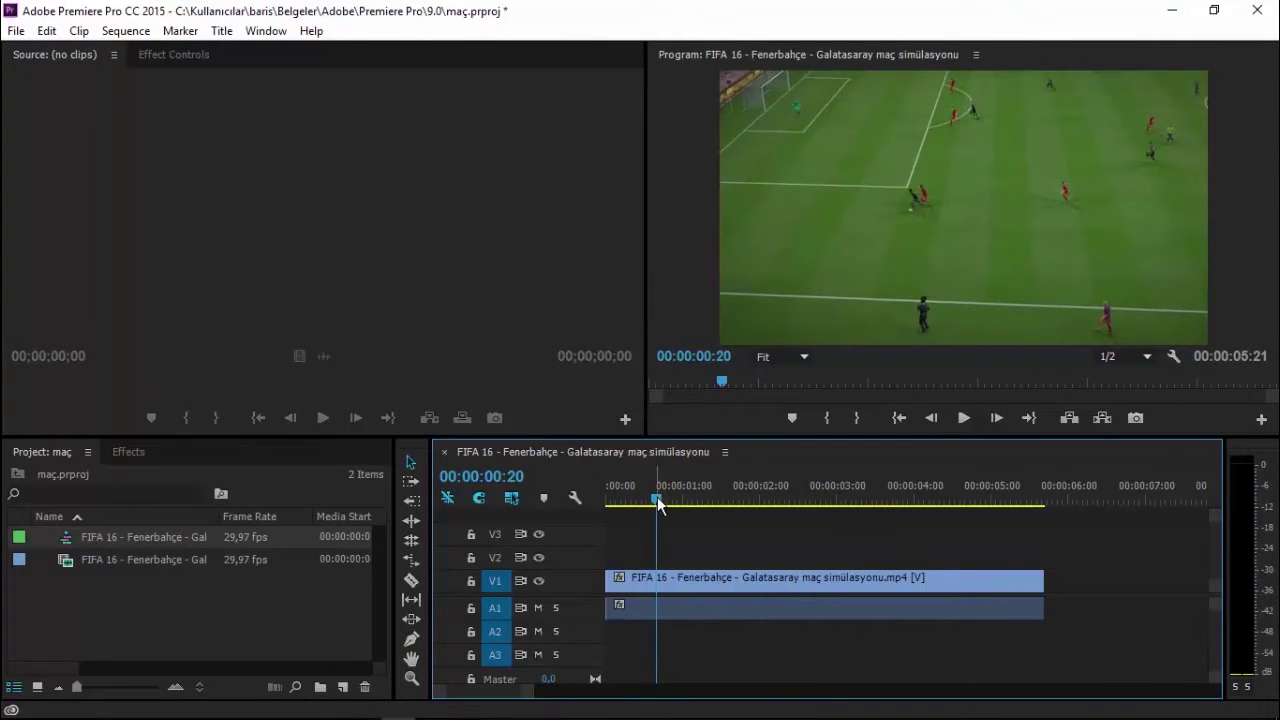
pyautogui.moveTo(659, 500); pyautogui.dragTo(600, 497)
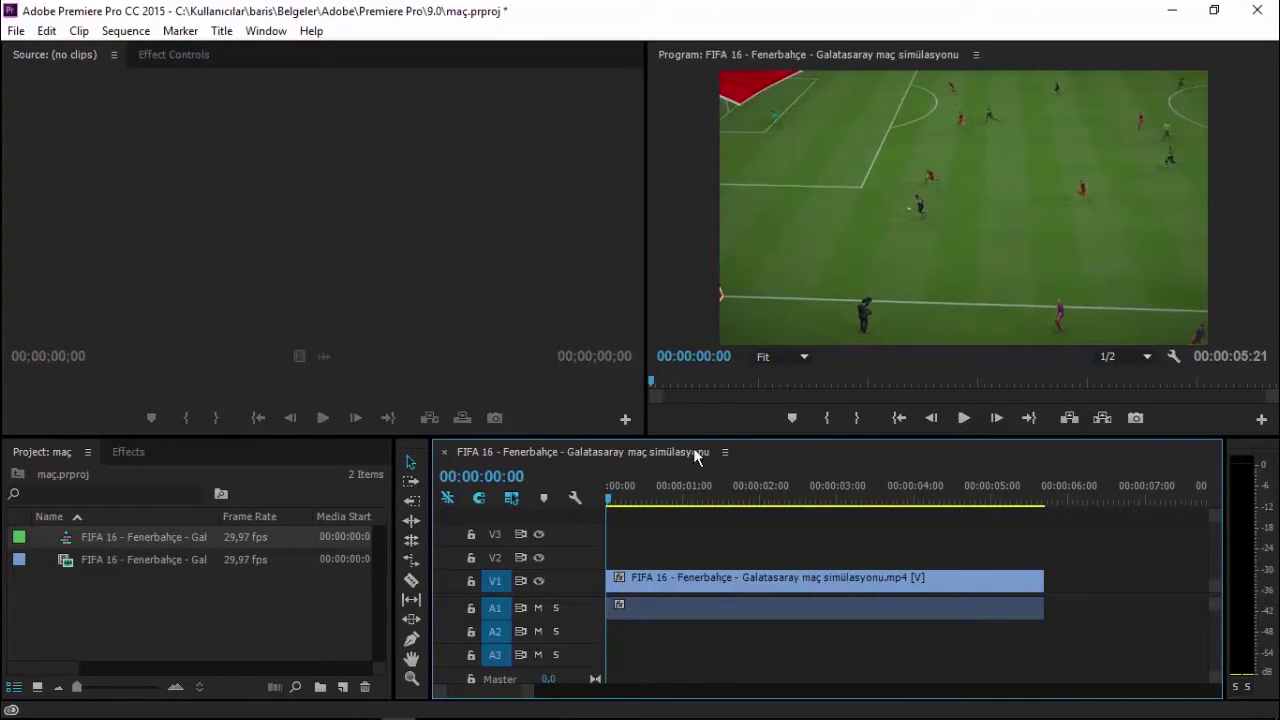
# Delete and restore the FIFA clips, then move the video to track V2 and back to V1
pyautogui.click(730, 617)
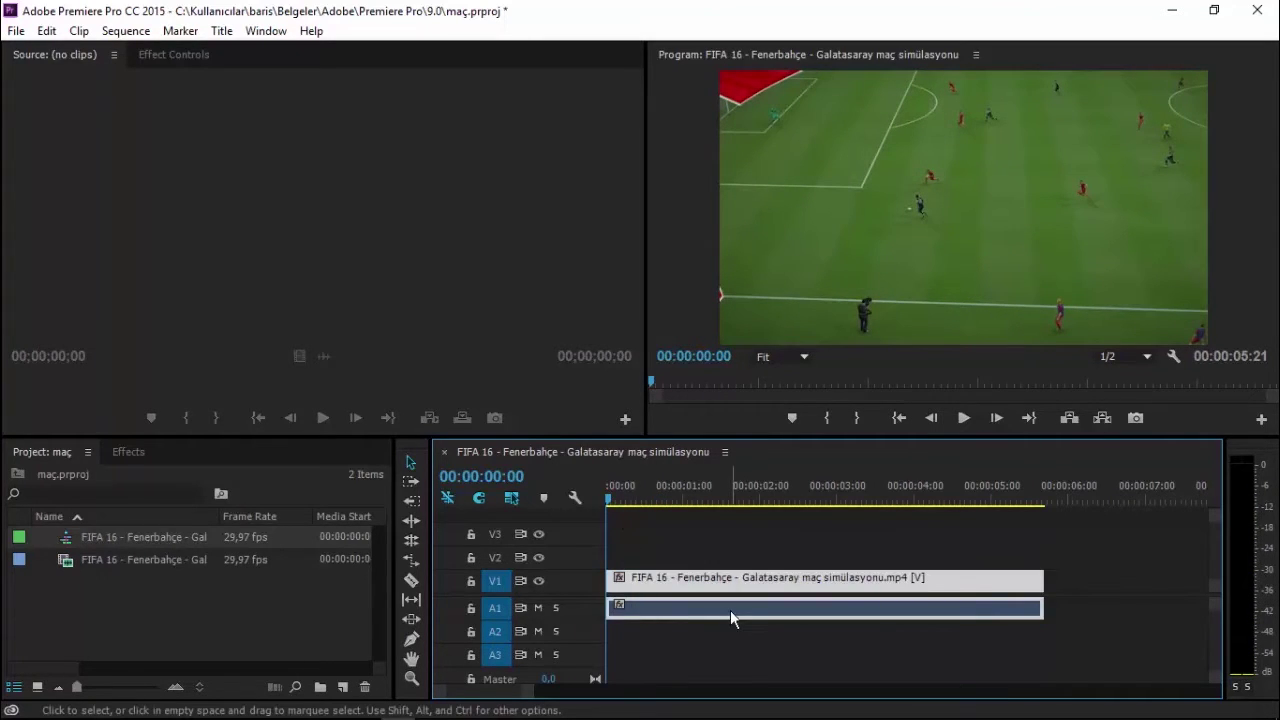
pyautogui.press('Delete')
pyautogui.hotkey('ctrl', 'z')
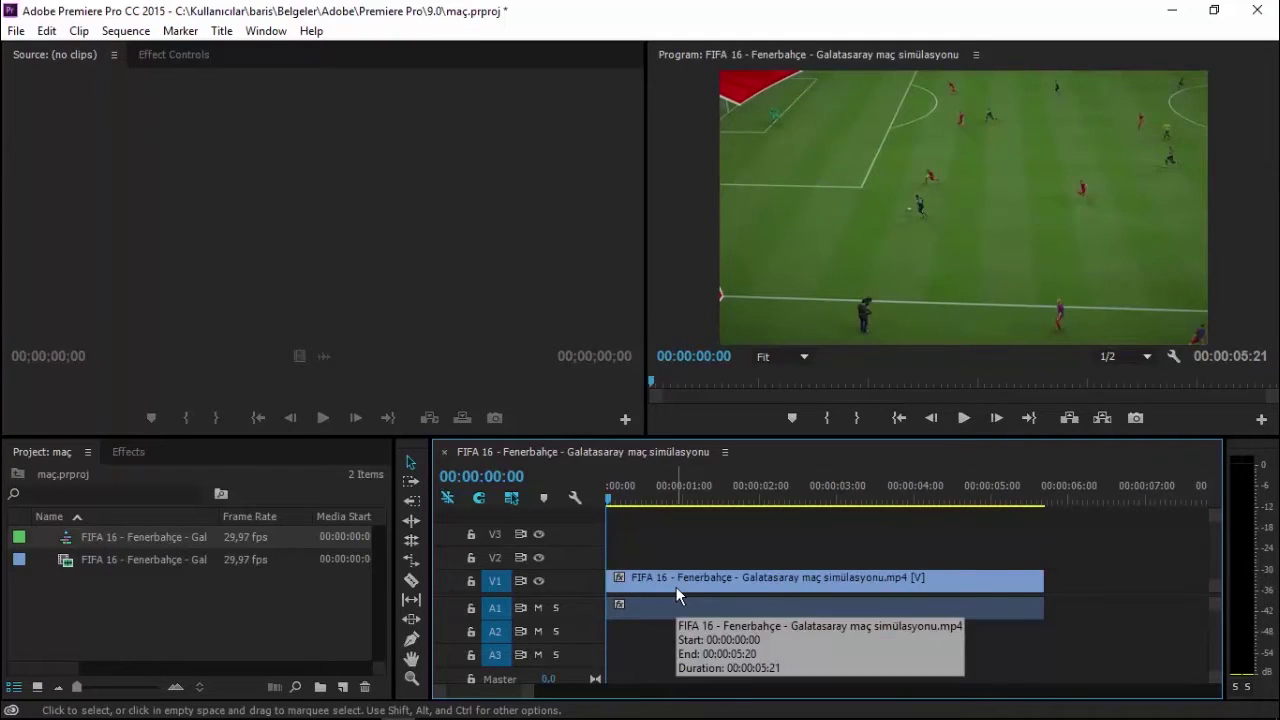
pyautogui.moveTo(639, 583); pyautogui.dragTo(658, 550)
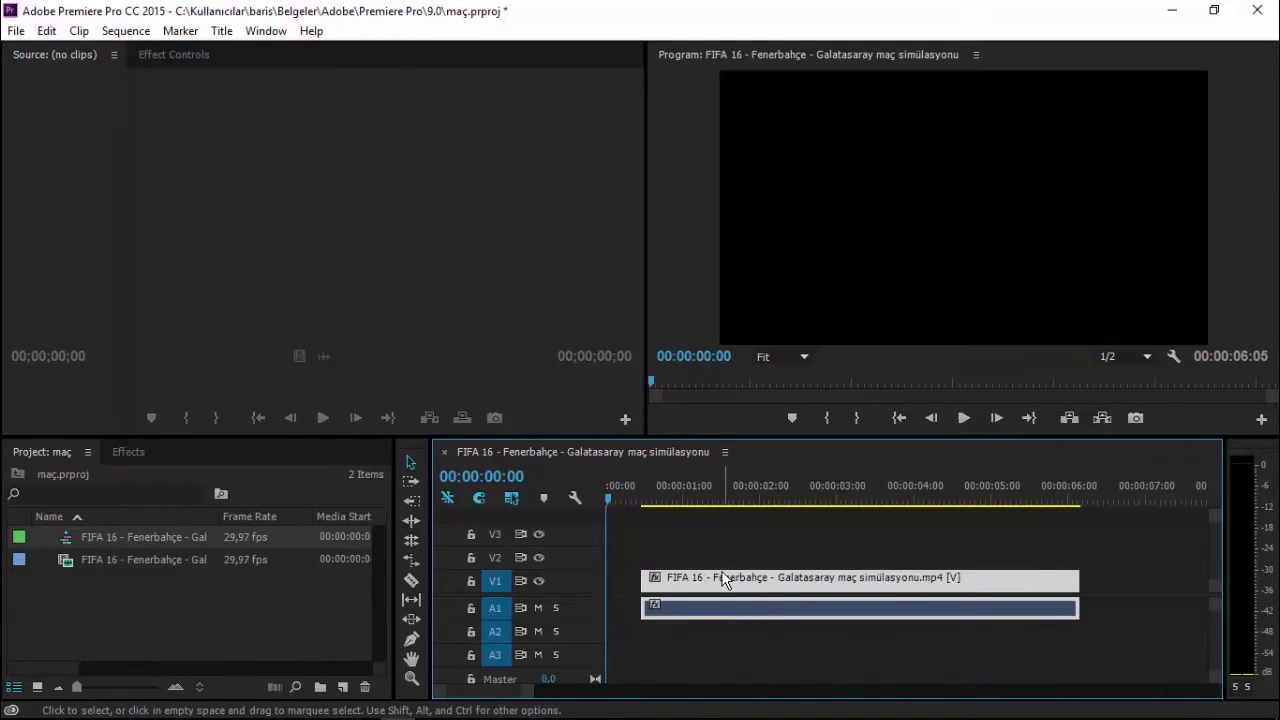
pyautogui.moveTo(654, 556)
pyautogui.mouseDown()
pyautogui.moveTo(707, 585)
pyautogui.moveTo(671, 588)
pyautogui.mouseUp()
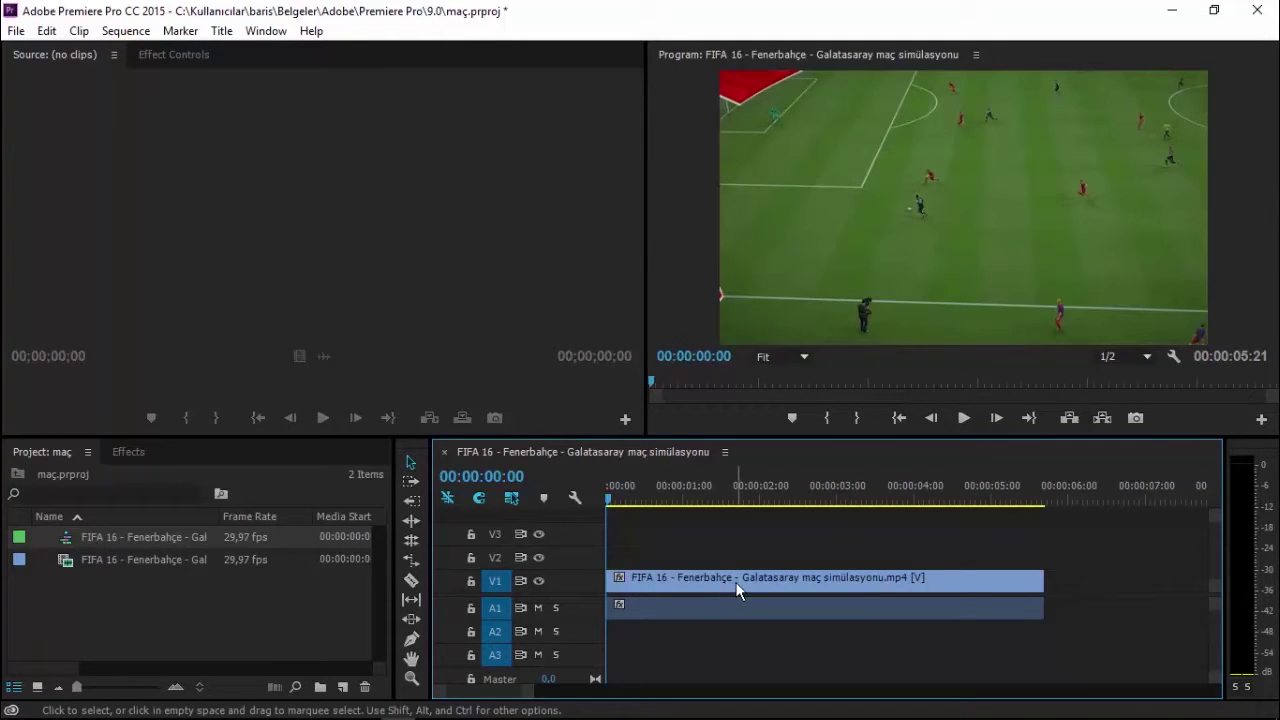
# Unlink the FIFA clip's audio and delete the audio clip from track A1
pyautogui.click(737, 590)
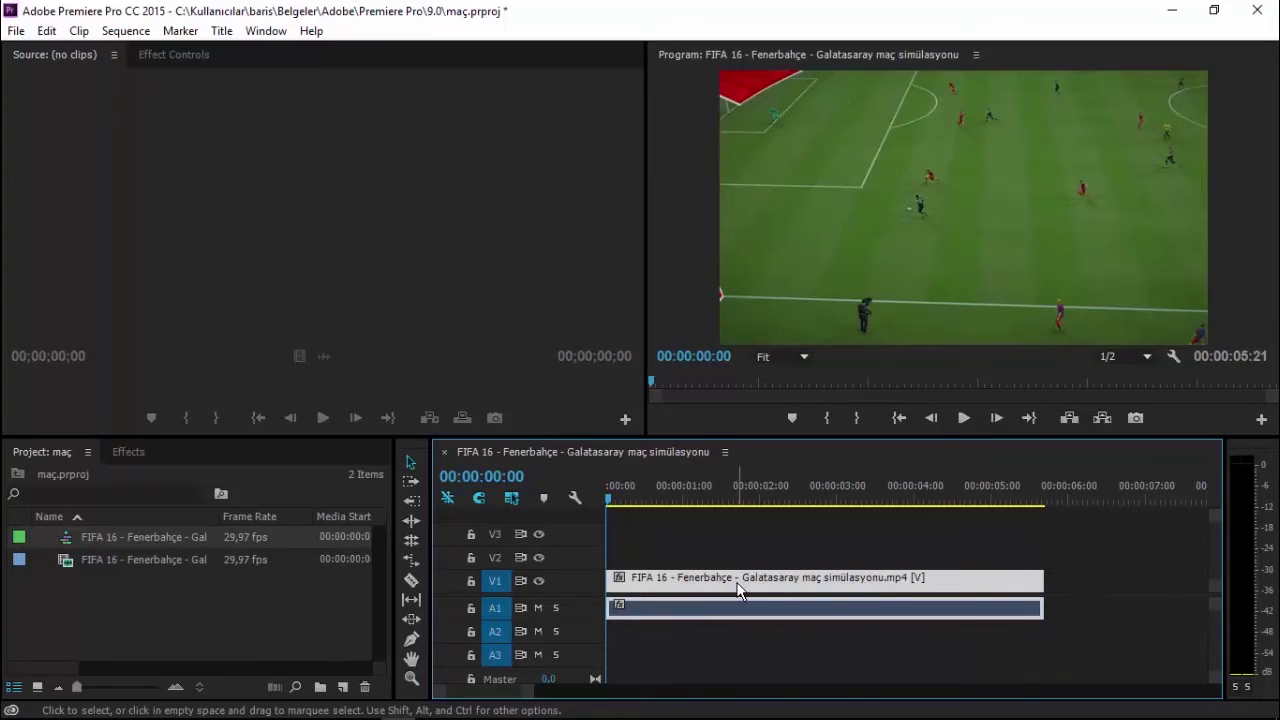
pyautogui.rightClick(740, 590)
pyautogui.click(801, 293)
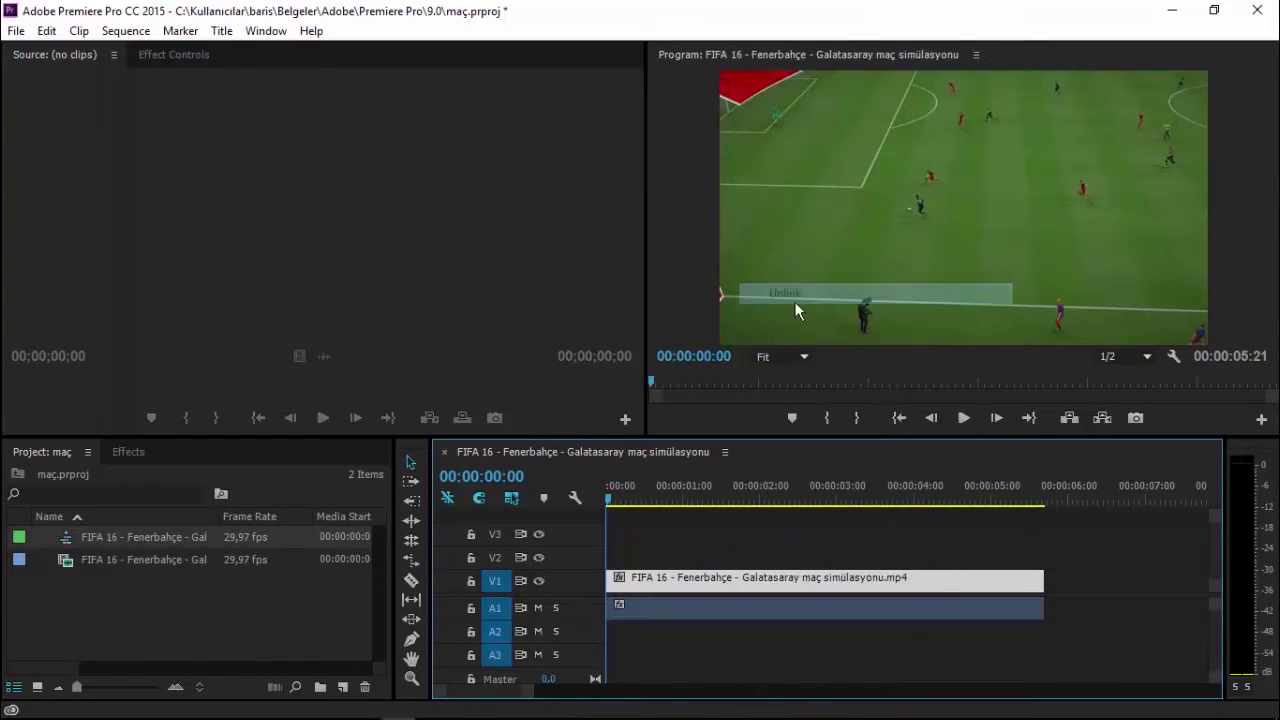
pyautogui.moveTo(658, 605)
pyautogui.mouseDown()
pyautogui.moveTo(782, 583)
pyautogui.moveTo(643, 606)
pyautogui.mouseUp()
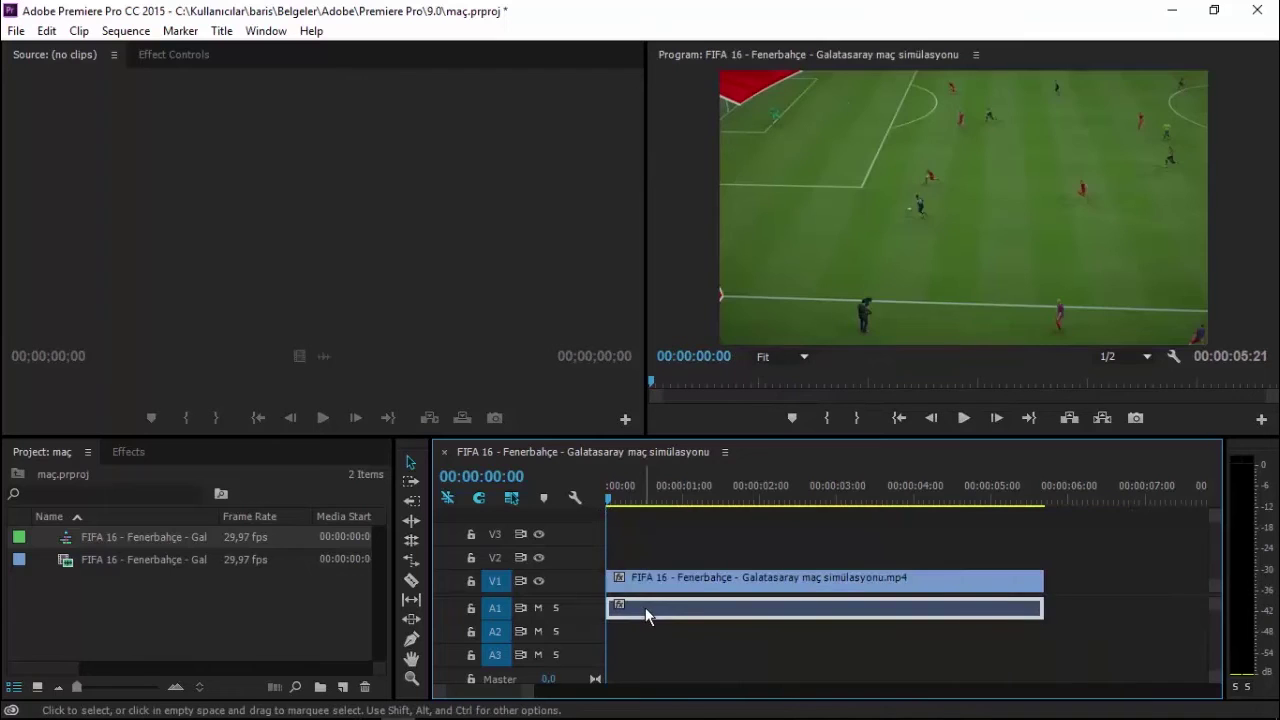
pyautogui.press('Delete')
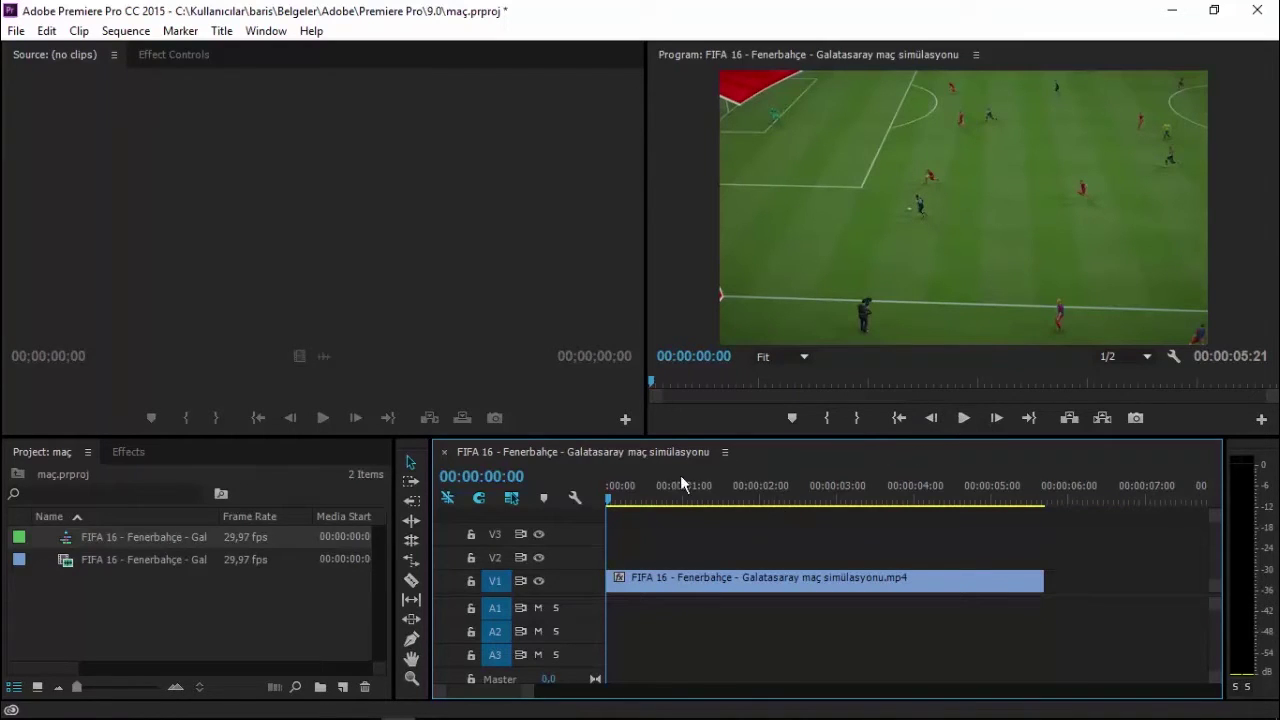
# Play the video-only sequence to check it, return to the start, and select the FIFA clip
pyautogui.click(958, 424)
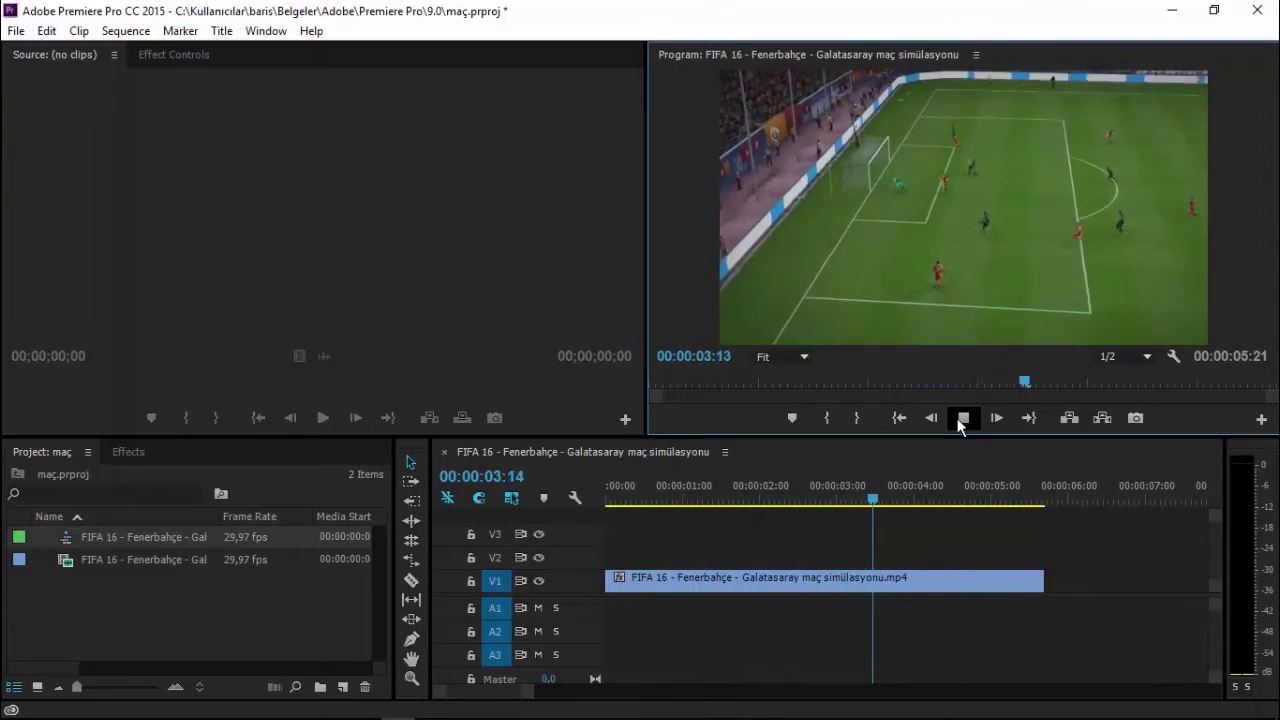
pyautogui.click(962, 420)
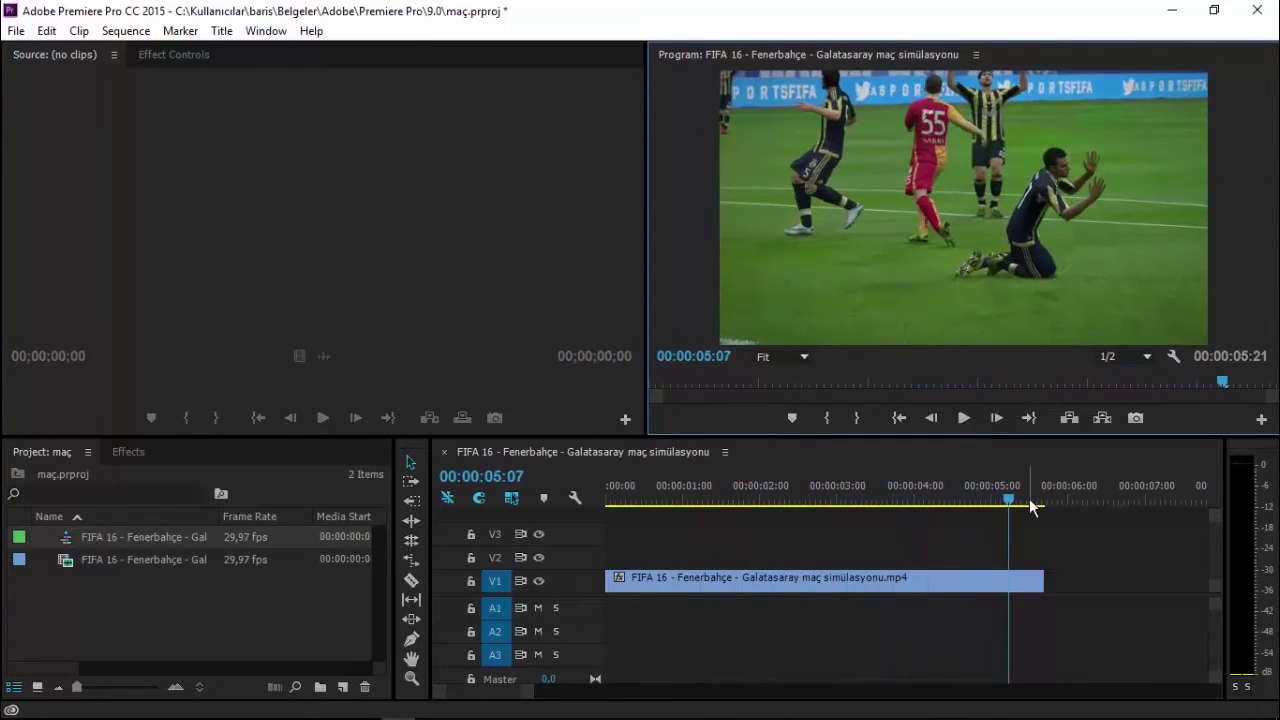
pyautogui.moveTo(1033, 505); pyautogui.dragTo(592, 503)
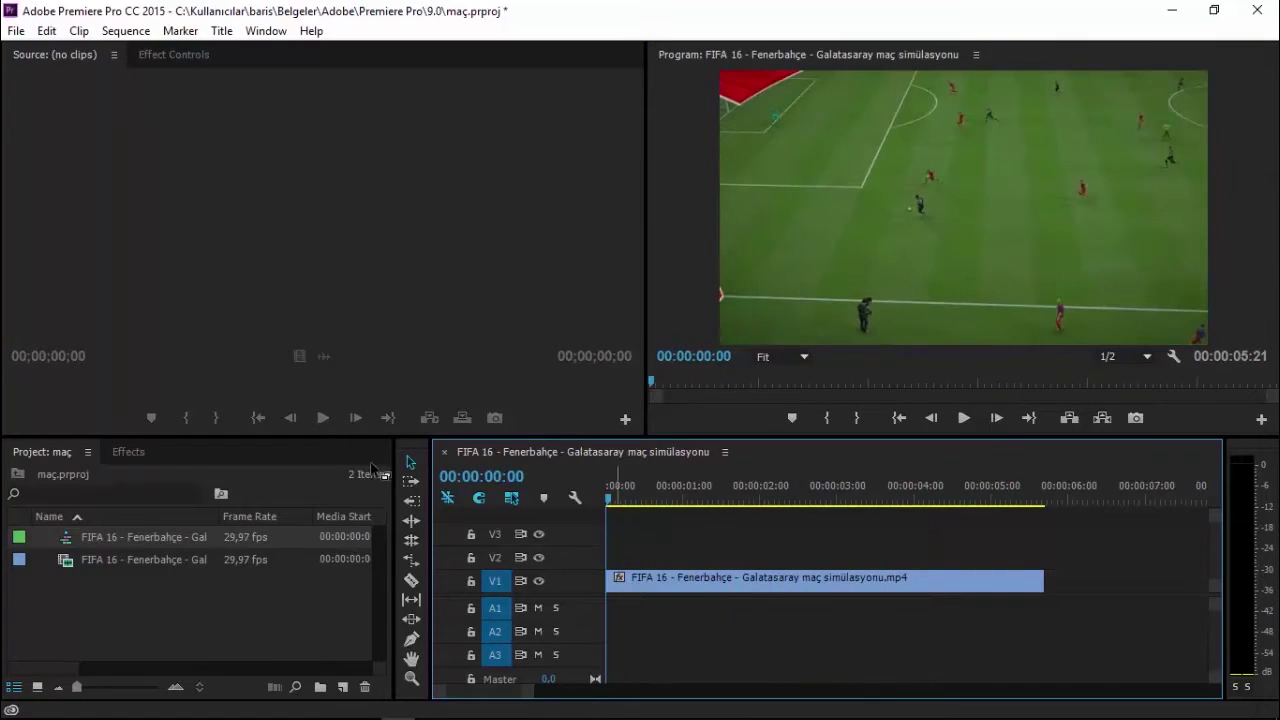
pyautogui.click(411, 465)
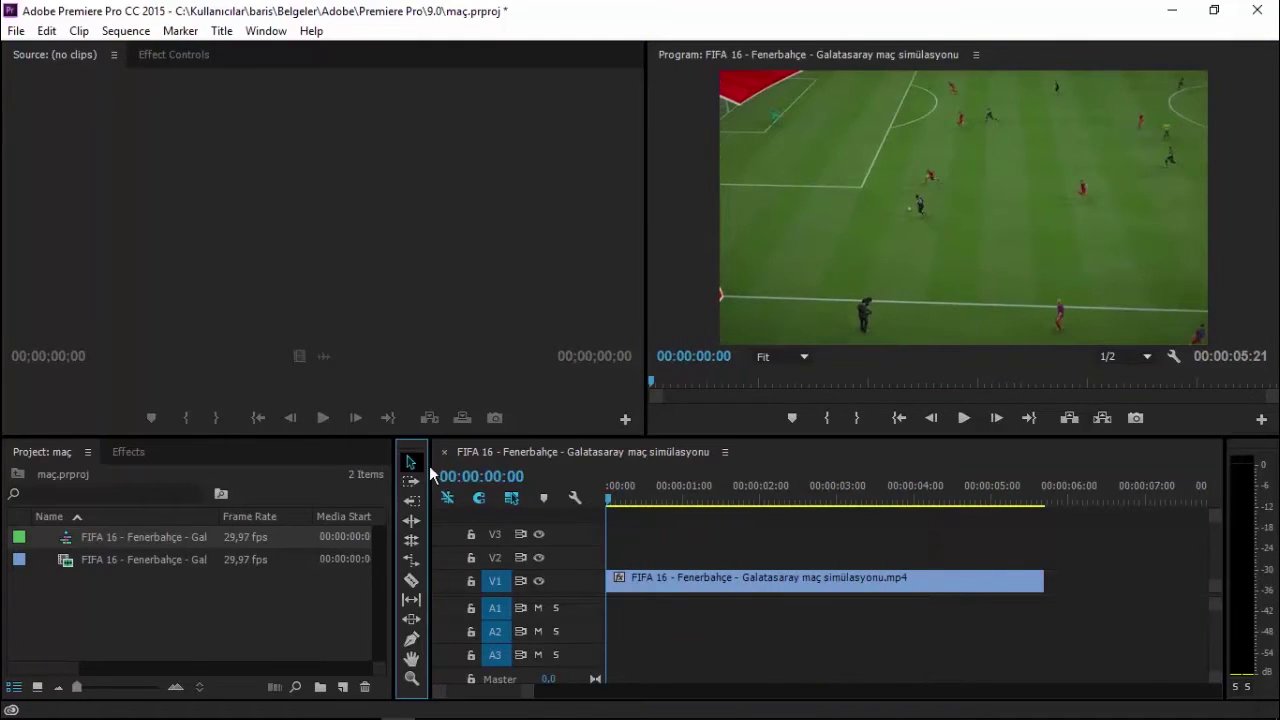
pyautogui.click(935, 584)
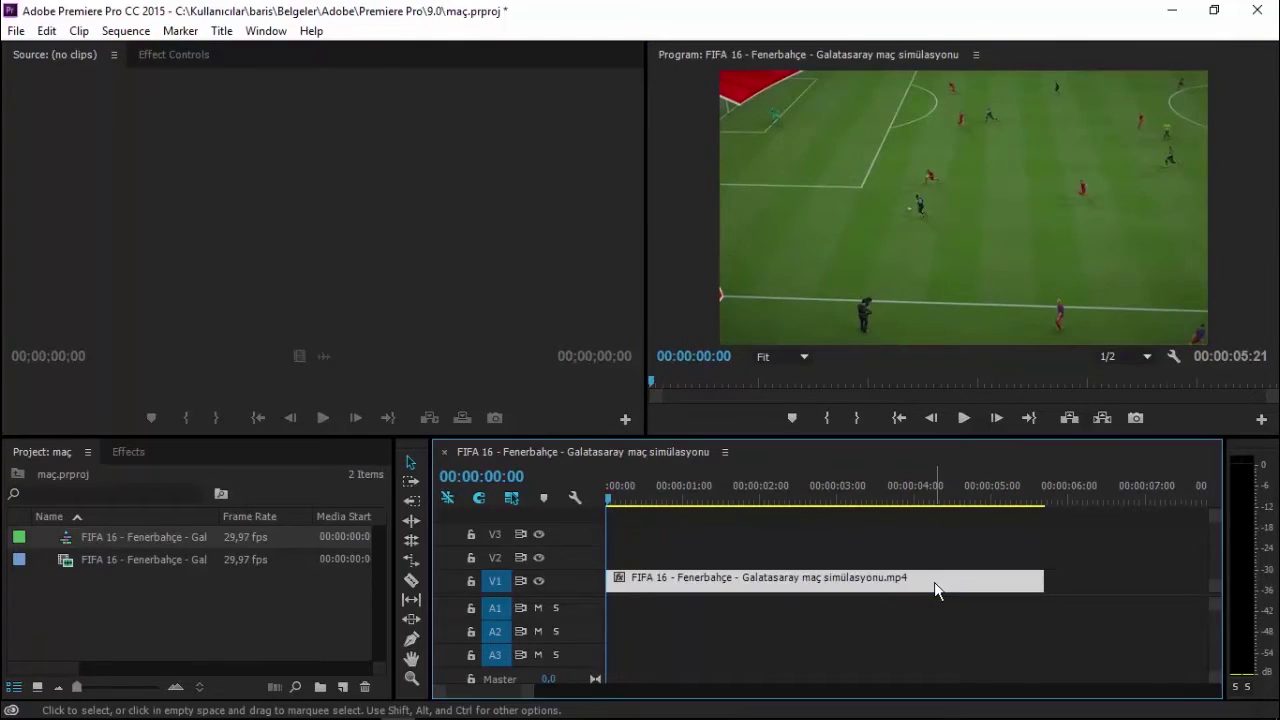
# Tick Reverse Speed in the clip's Speed/Duration settings, then play the reversed clip to check it
pyautogui.rightClick(935, 584)
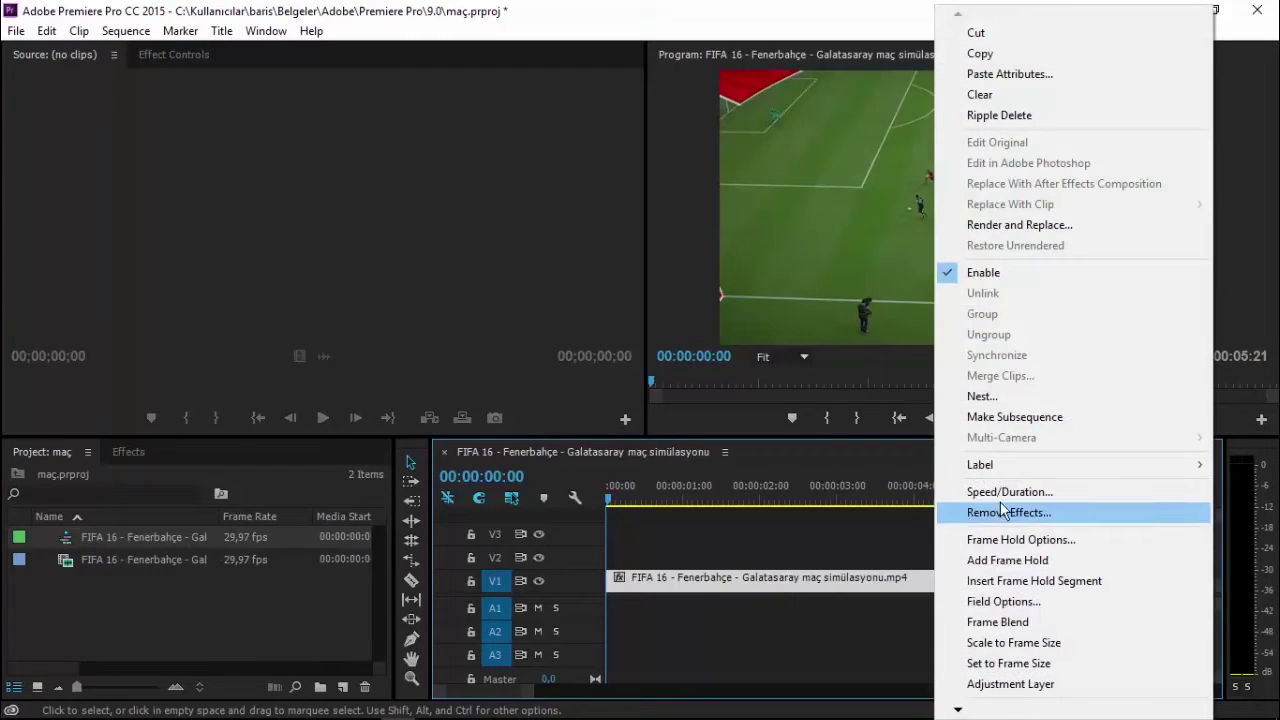
pyautogui.click(1001, 499)
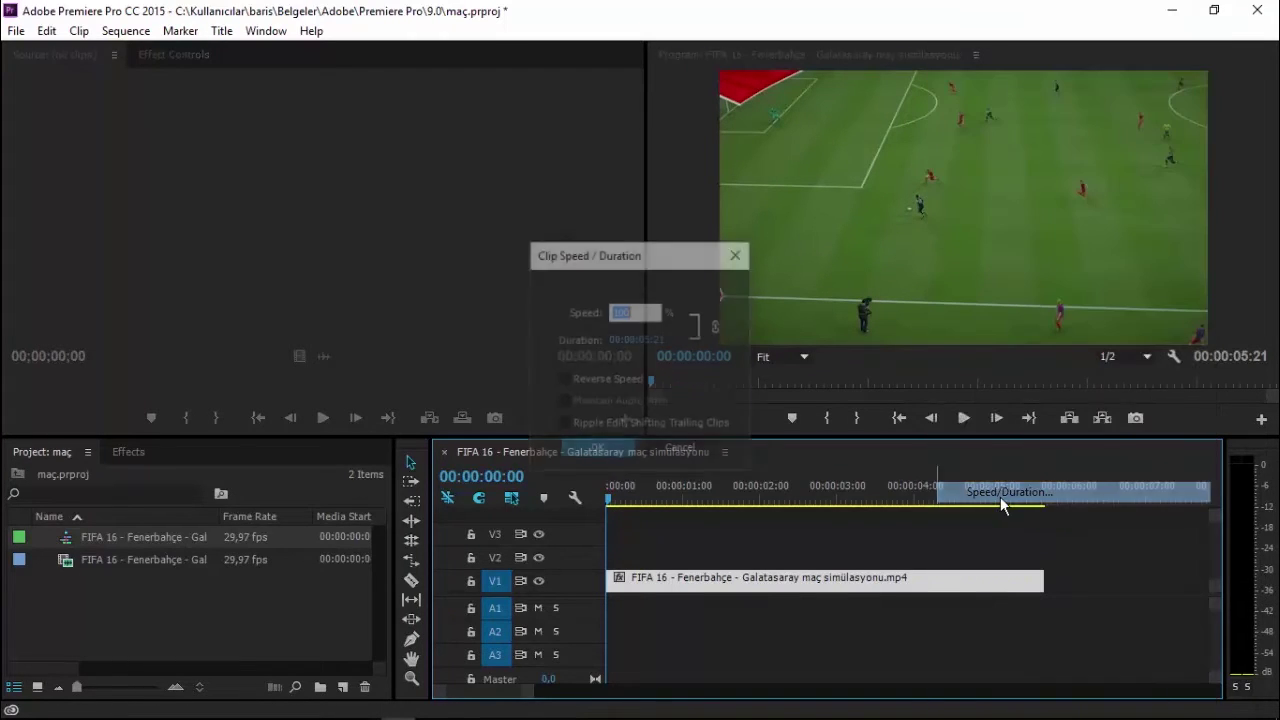
pyautogui.click(588, 382)
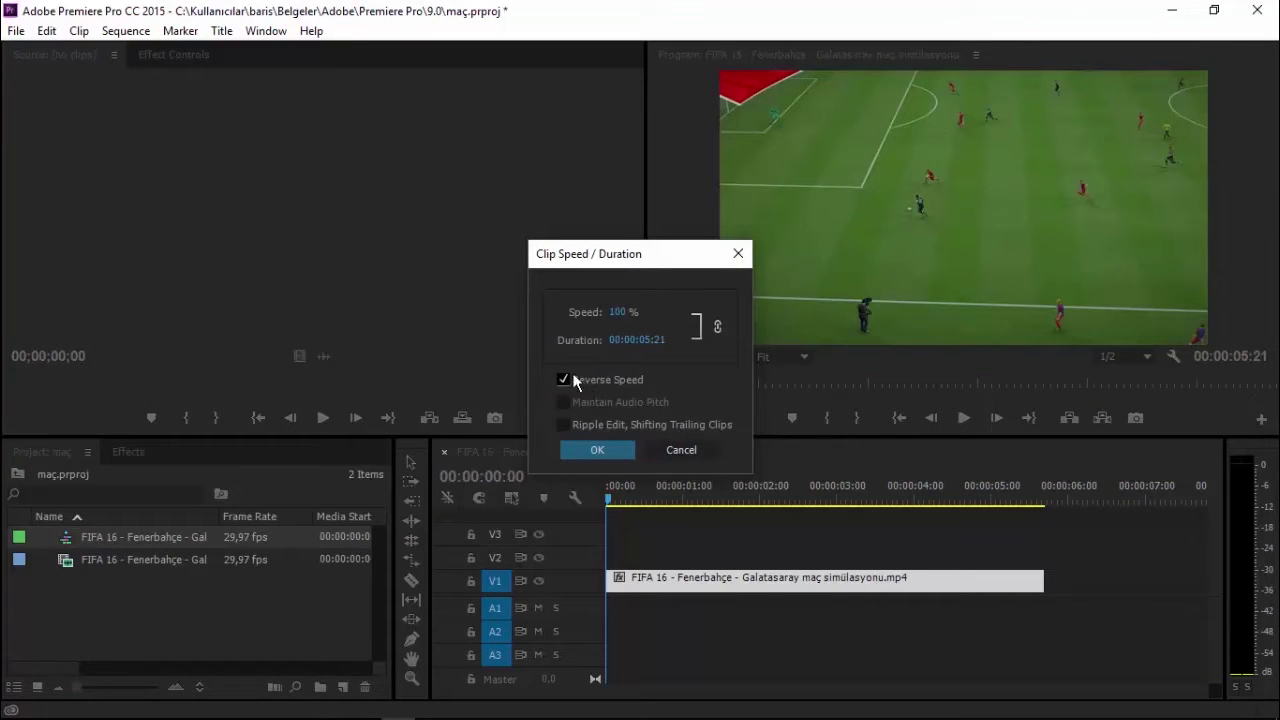
pyautogui.click(605, 449)
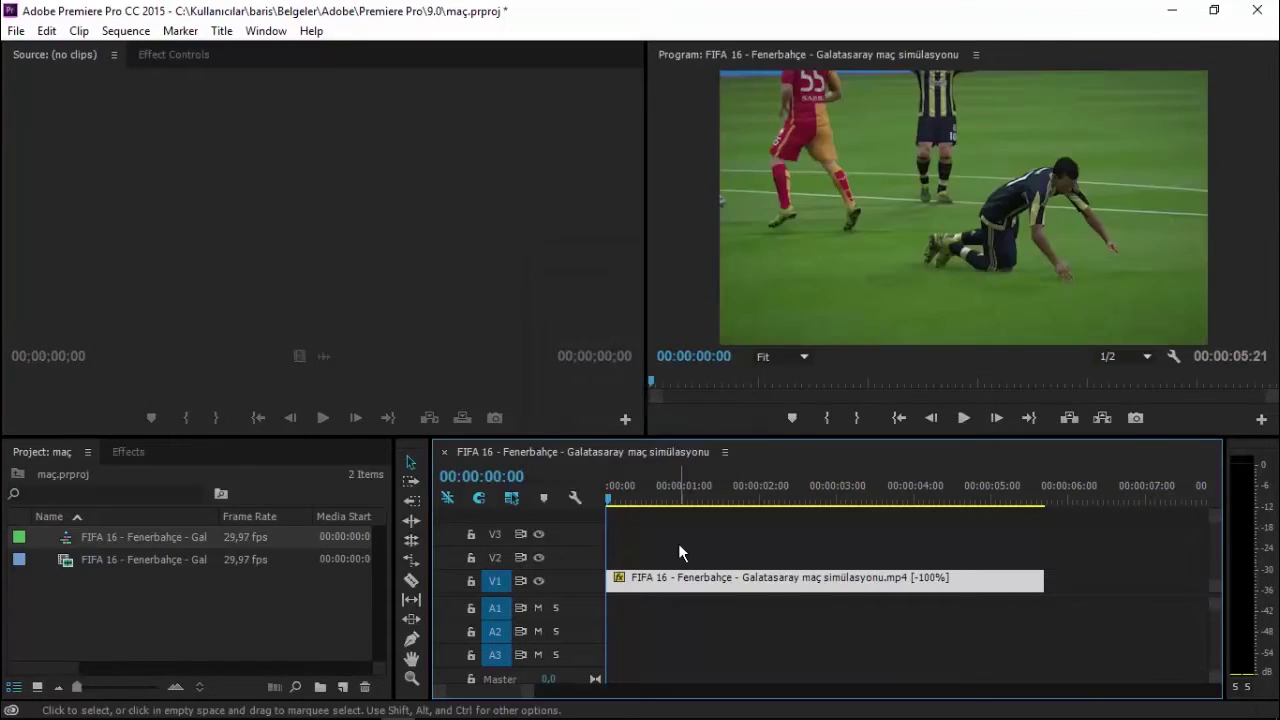
pyautogui.click(963, 418)
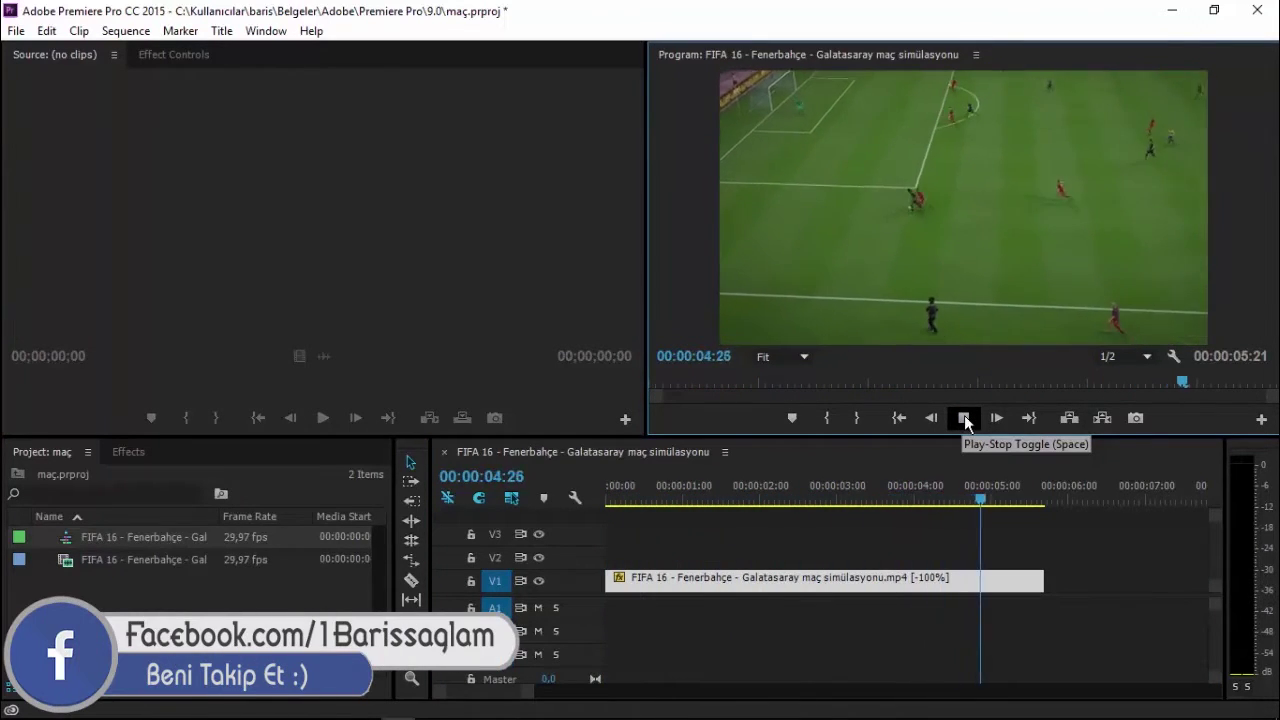
pyautogui.click(964, 418)
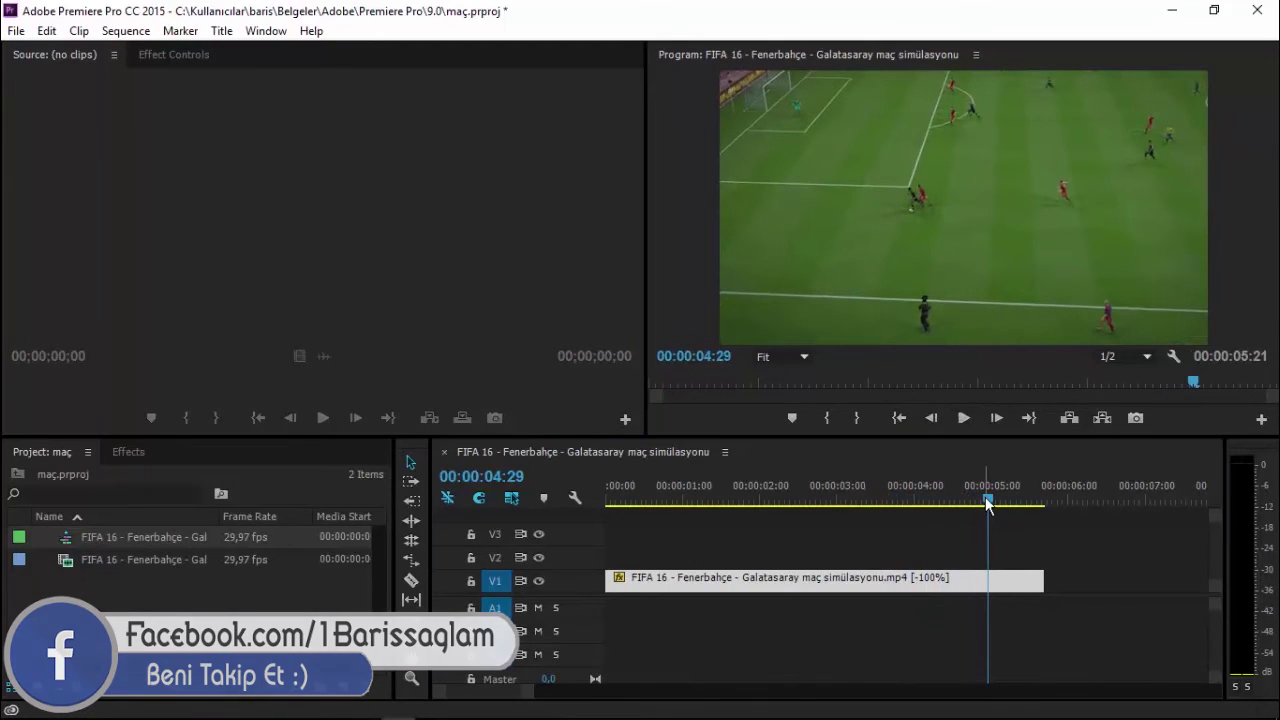
pyautogui.click(780, 500)
pyautogui.moveTo(777, 506)
pyautogui.mouseDown()
pyautogui.moveTo(625, 507)
pyautogui.moveTo(809, 505)
pyautogui.mouseUp()
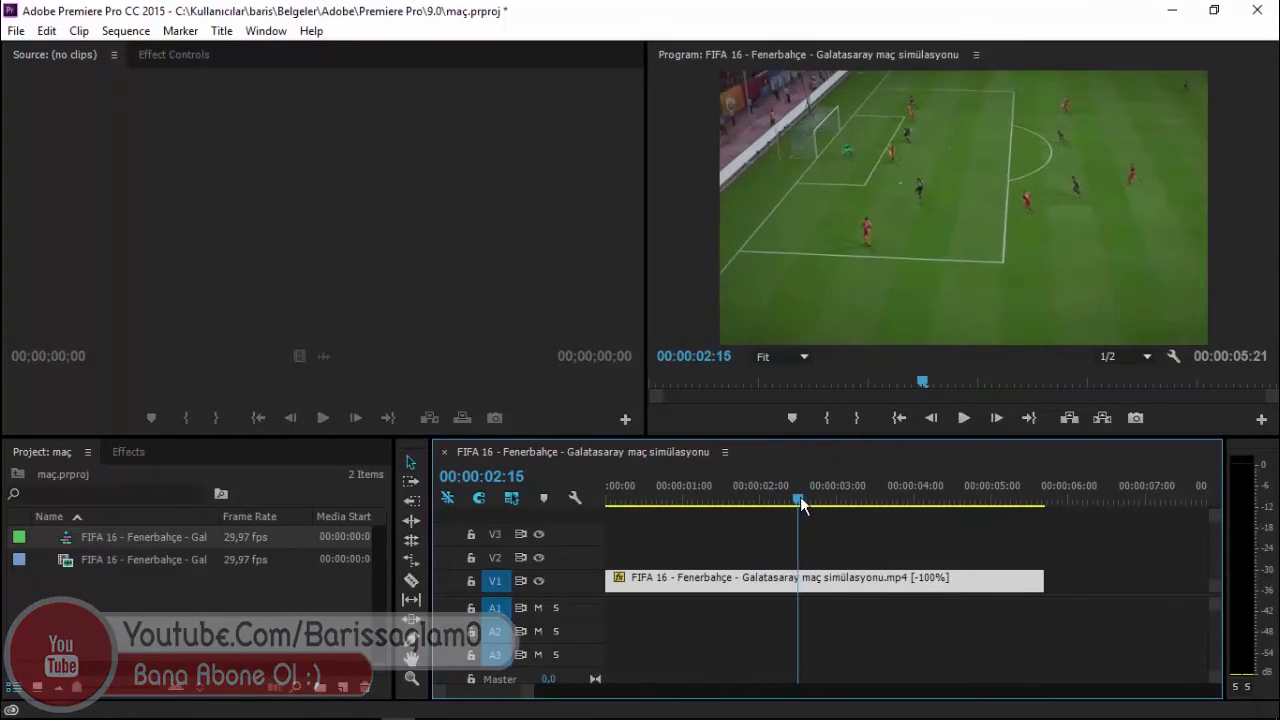
pyautogui.moveTo(810, 505); pyautogui.dragTo(814, 505)
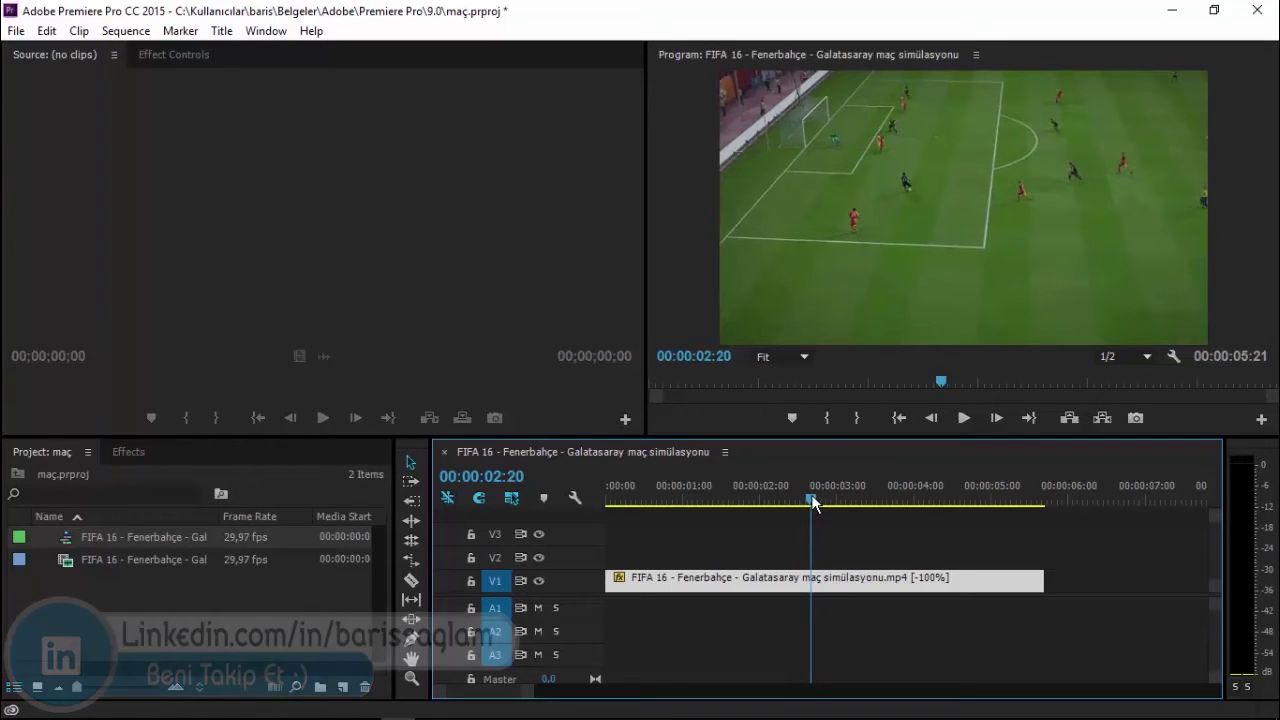
pyautogui.moveTo(812, 496)
pyautogui.mouseDown()
pyautogui.moveTo(826, 506)
pyautogui.moveTo(757, 508)
pyautogui.mouseUp()
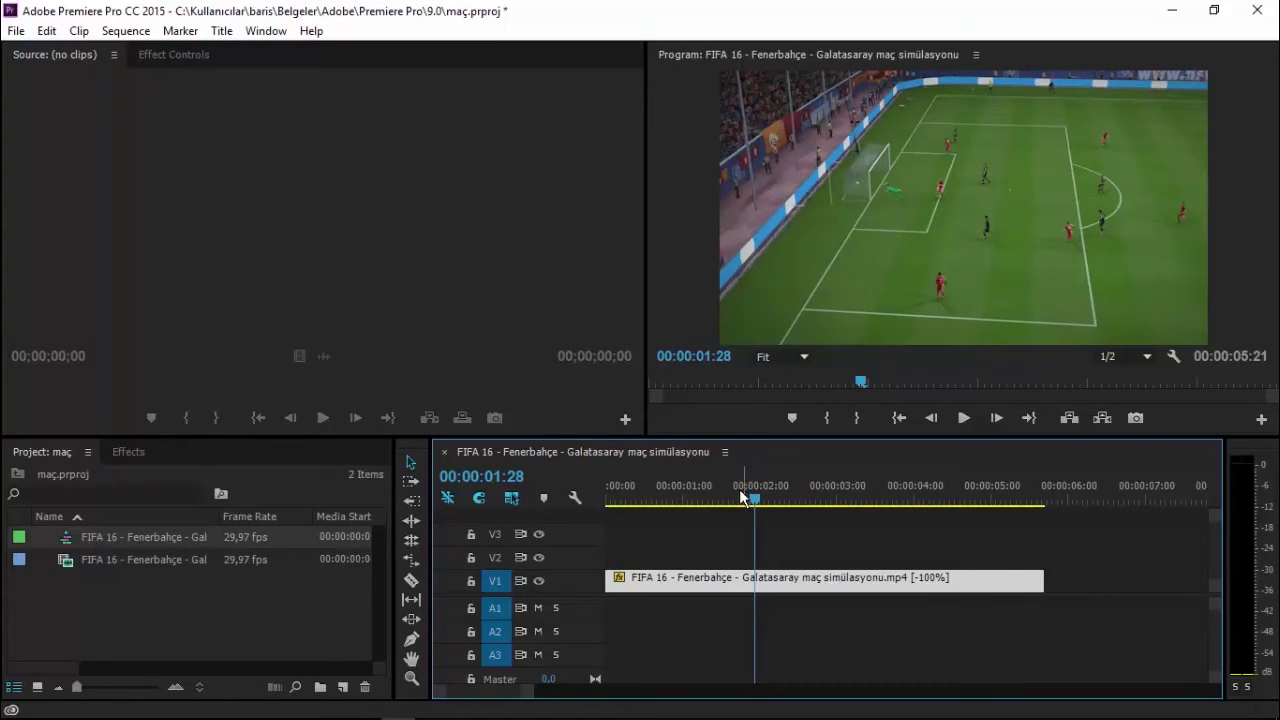
pyautogui.moveTo(756, 497)
pyautogui.mouseDown()
pyautogui.moveTo(798, 498)
pyautogui.moveTo(751, 495)
pyautogui.moveTo(794, 484)
pyautogui.moveTo(749, 478)
pyautogui.moveTo(803, 469)
pyautogui.mouseUp()
pyautogui.rightClick(729, 578)
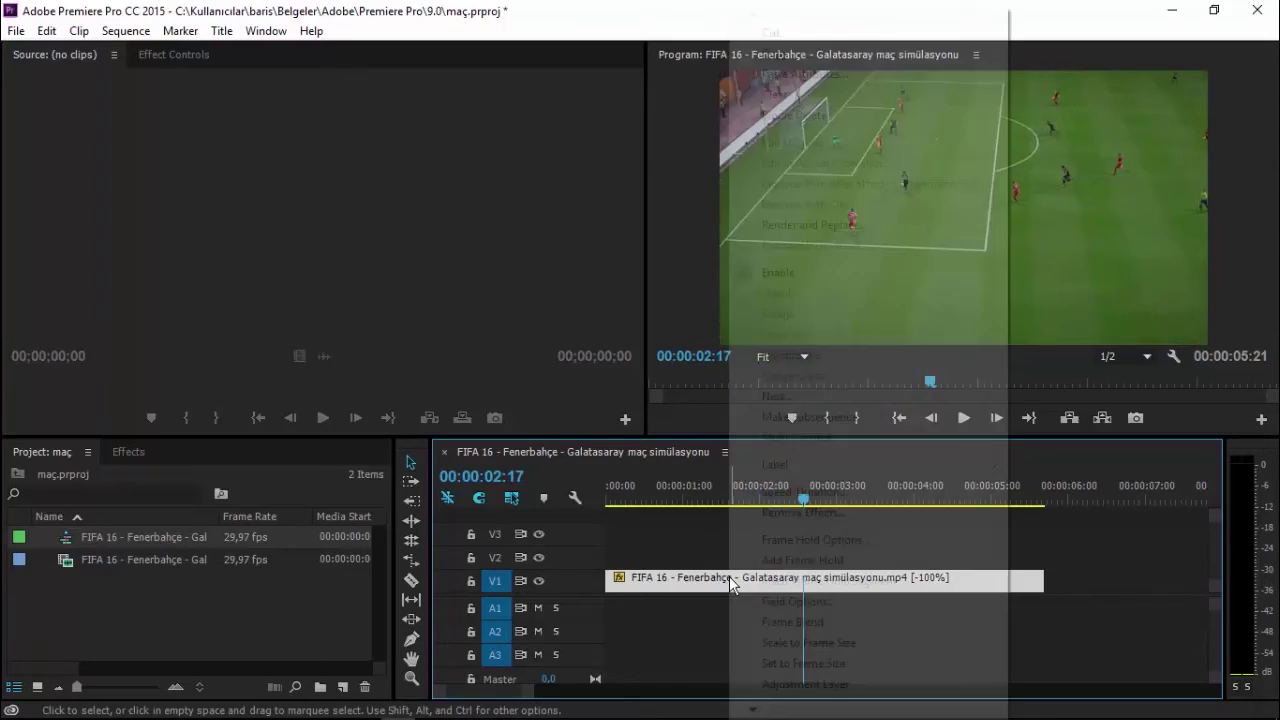
# Uncheck Reverse Speed for the FIFA clip and place the playhead at 00:00:03:03
pyautogui.click(797, 494)
pyautogui.click(614, 381)
pyautogui.click(610, 448)
pyautogui.moveTo(808, 507)
pyautogui.mouseDown()
pyautogui.moveTo(760, 507)
pyautogui.moveTo(849, 502)
pyautogui.mouseUp()
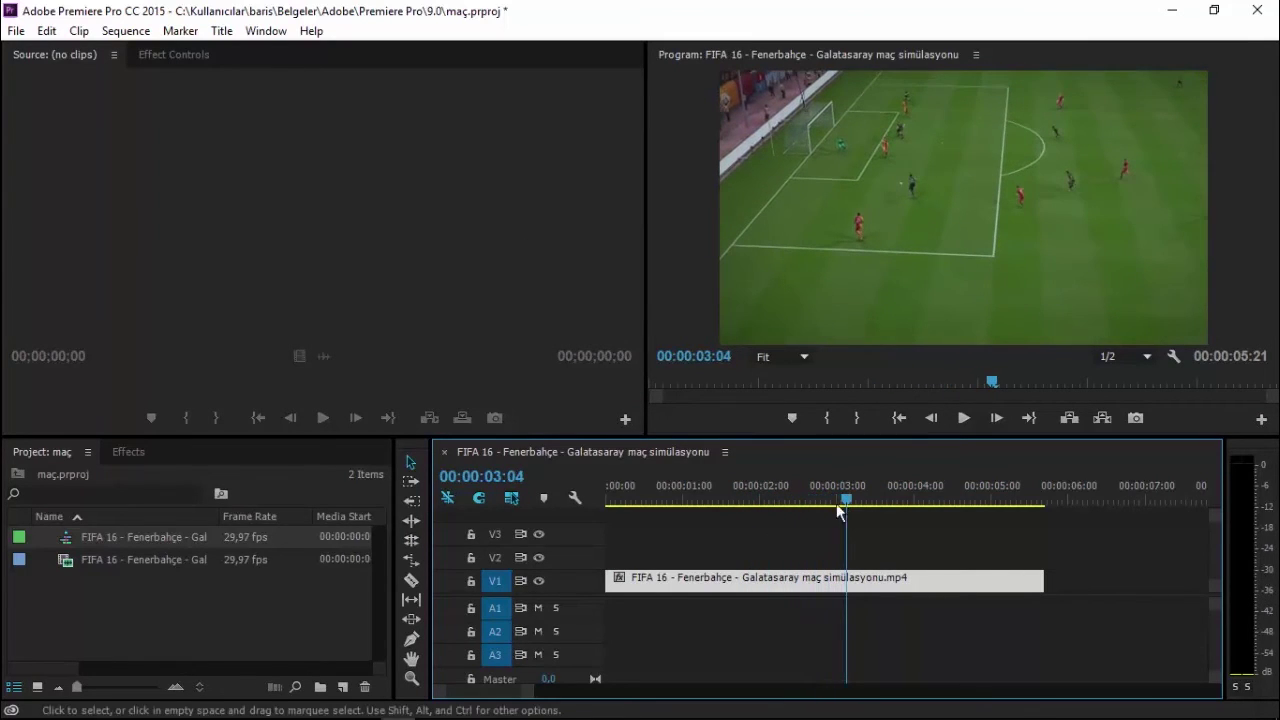
pyautogui.moveTo(849, 500); pyautogui.dragTo(843, 503)
pyautogui.press('c')
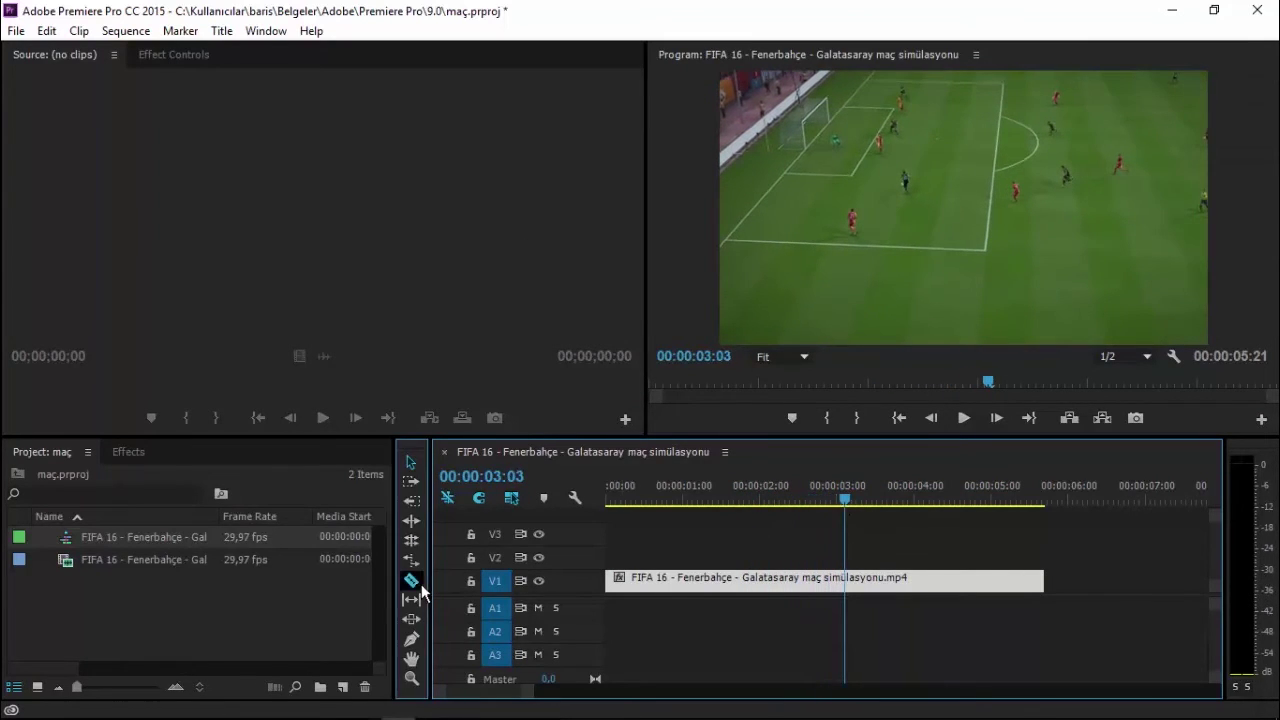
# Cut the clip at 00:00:03:03 and 00:00:03:22, then delete the piece after 00:00:03:22
pyautogui.click(848, 580)
pyautogui.moveTo(845, 502); pyautogui.dragTo(895, 502)
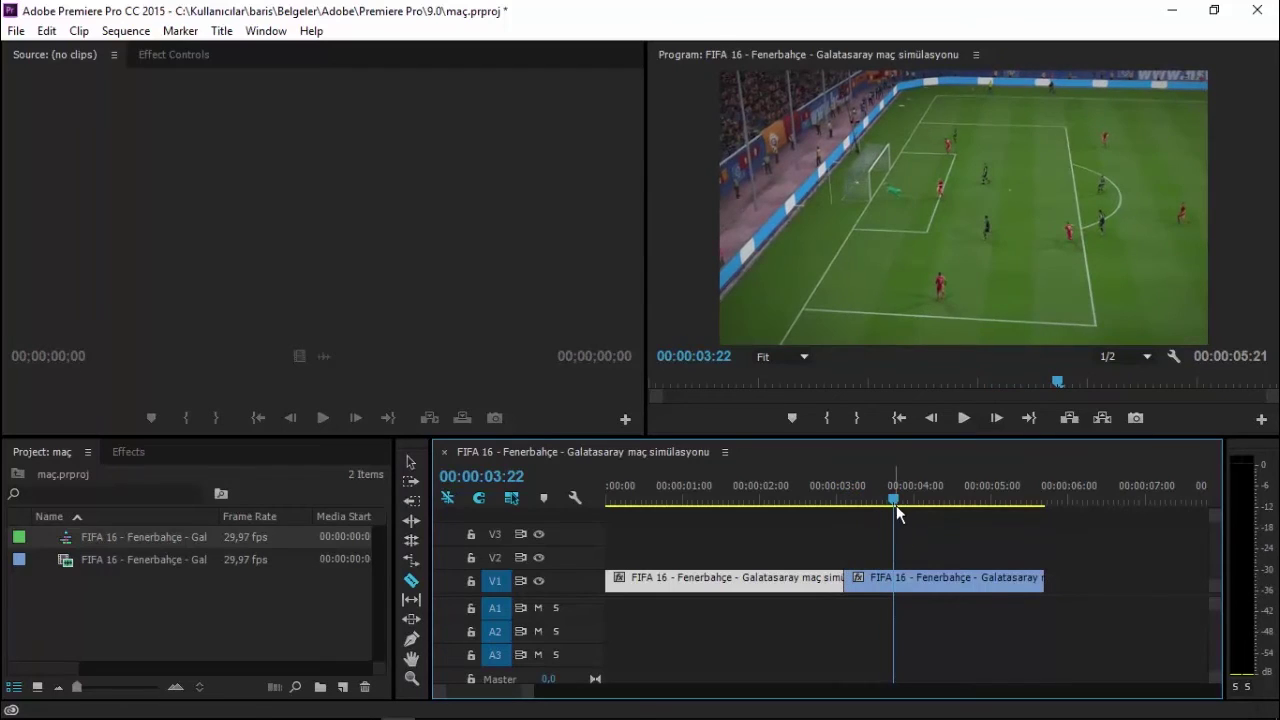
pyautogui.click(895, 582)
pyautogui.press('v')
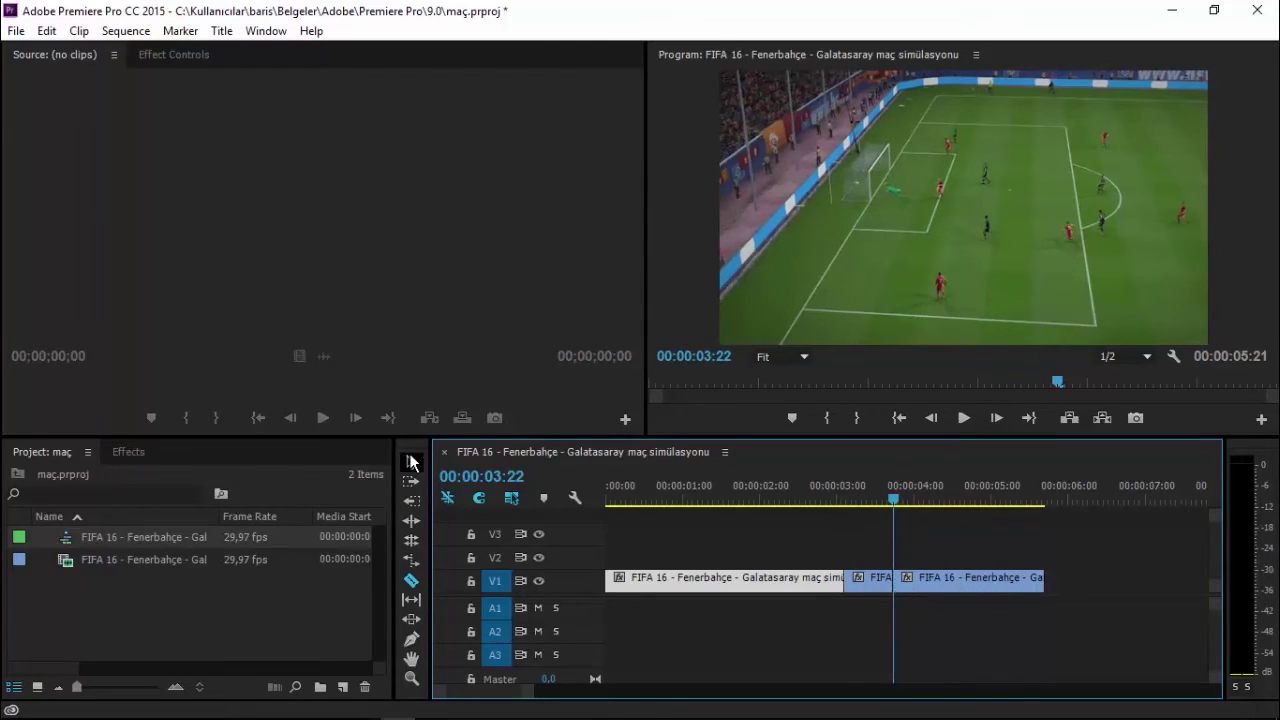
pyautogui.click(949, 575)
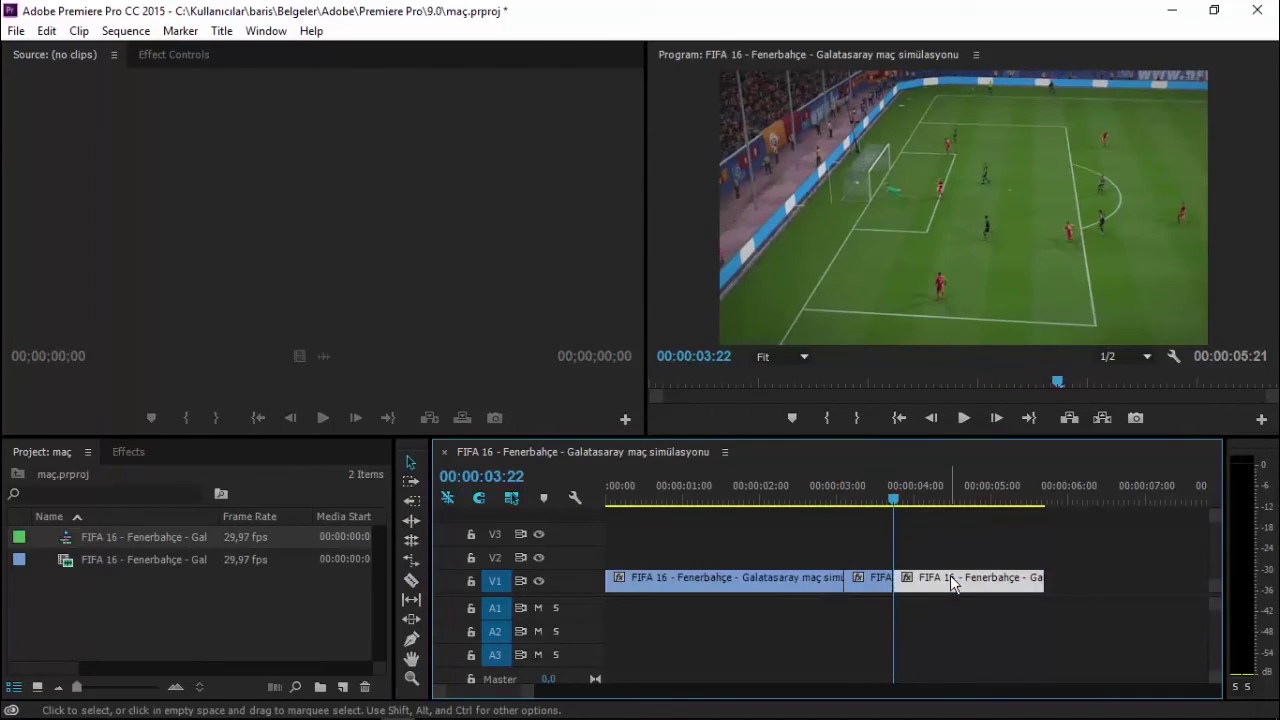
pyautogui.press('Delete')
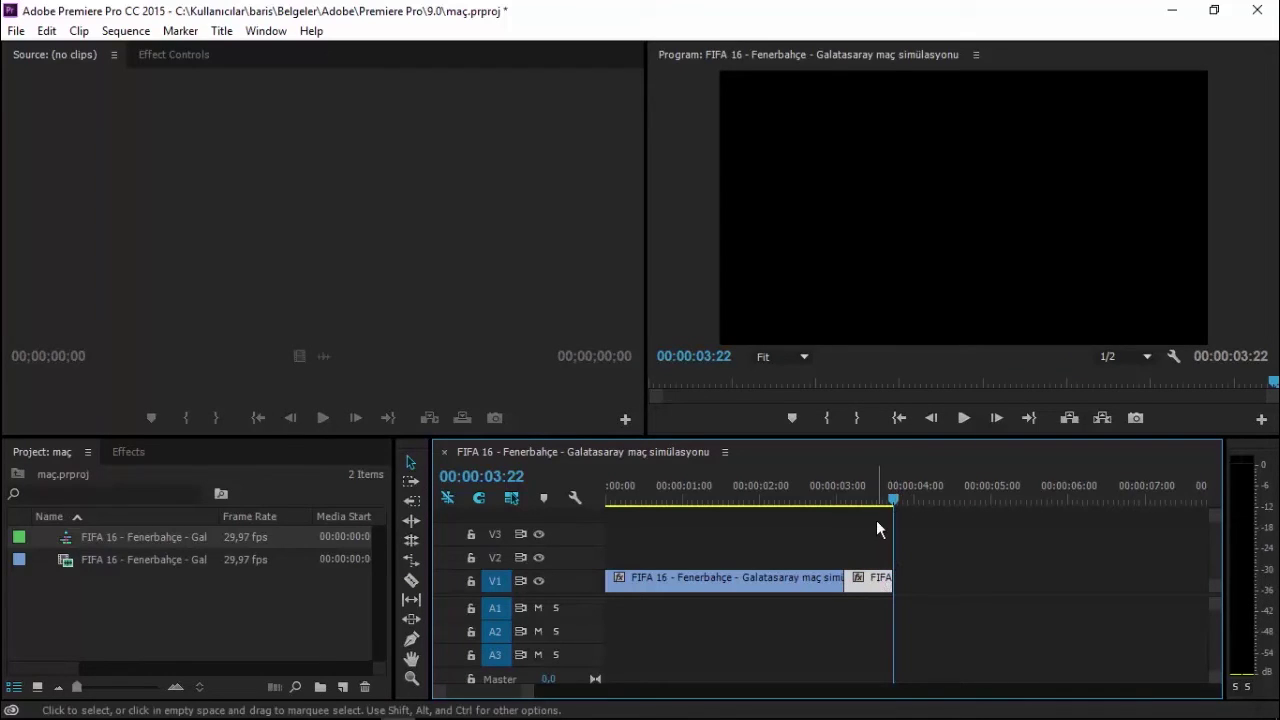
# Paste a short clip piece after the cuts and slide it left to close the gap
pyautogui.moveTo(893, 500); pyautogui.dragTo(914, 497)
pyautogui.hotkey('ctrl', 'v')
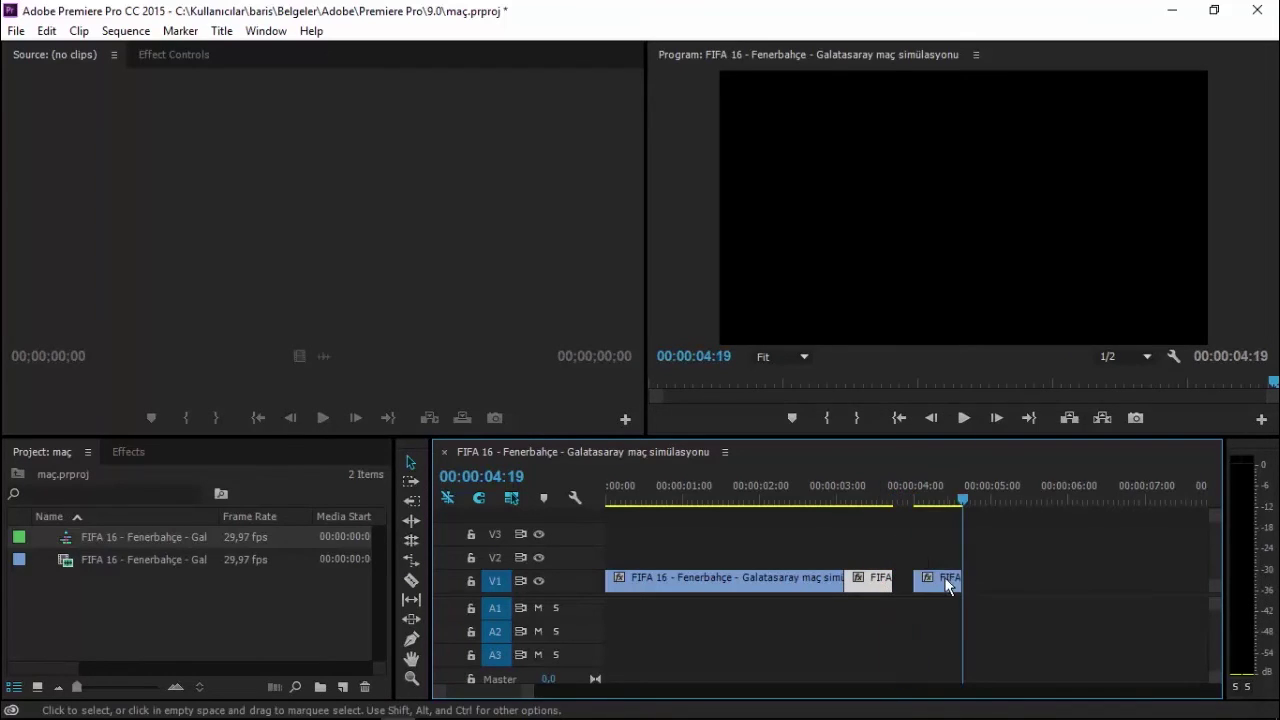
pyautogui.moveTo(948, 585); pyautogui.dragTo(926, 585)
pyautogui.moveTo(965, 500)
pyautogui.mouseDown()
pyautogui.moveTo(881, 502)
pyautogui.moveTo(898, 502)
pyautogui.mouseUp()
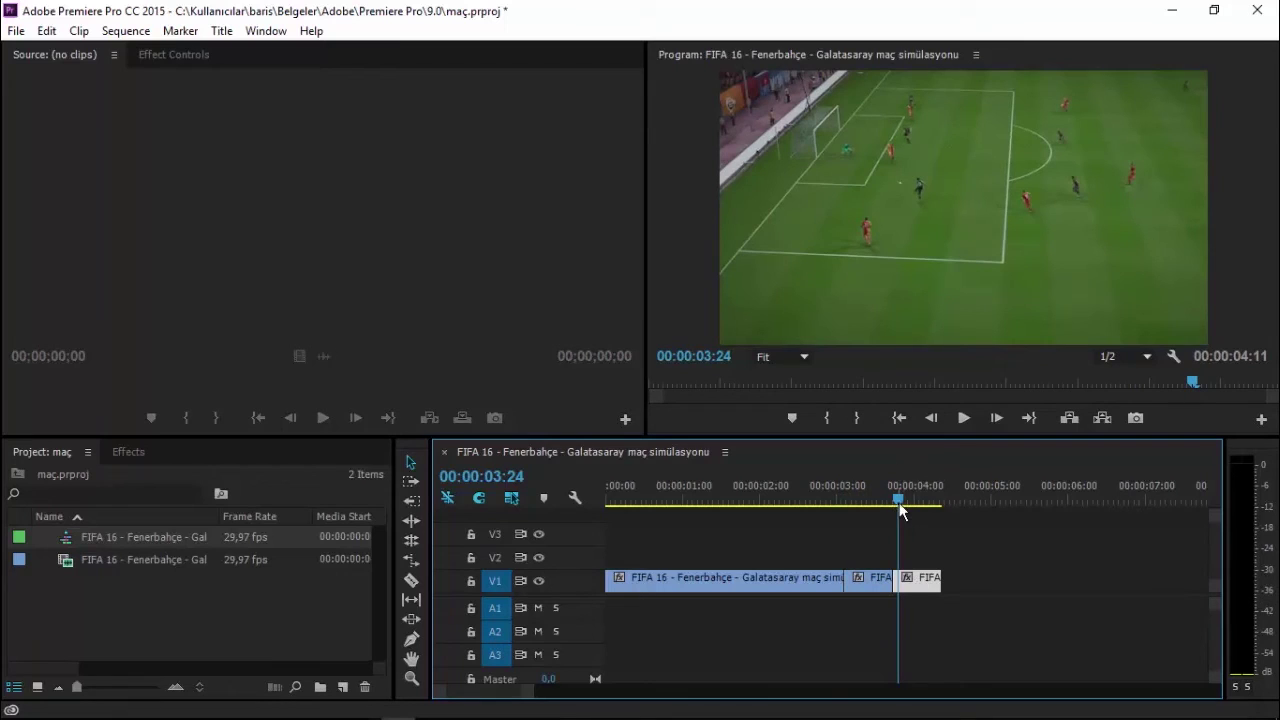
# Set the last clip piece to Reverse Speed and play back the sequence
pyautogui.rightClick(911, 587)
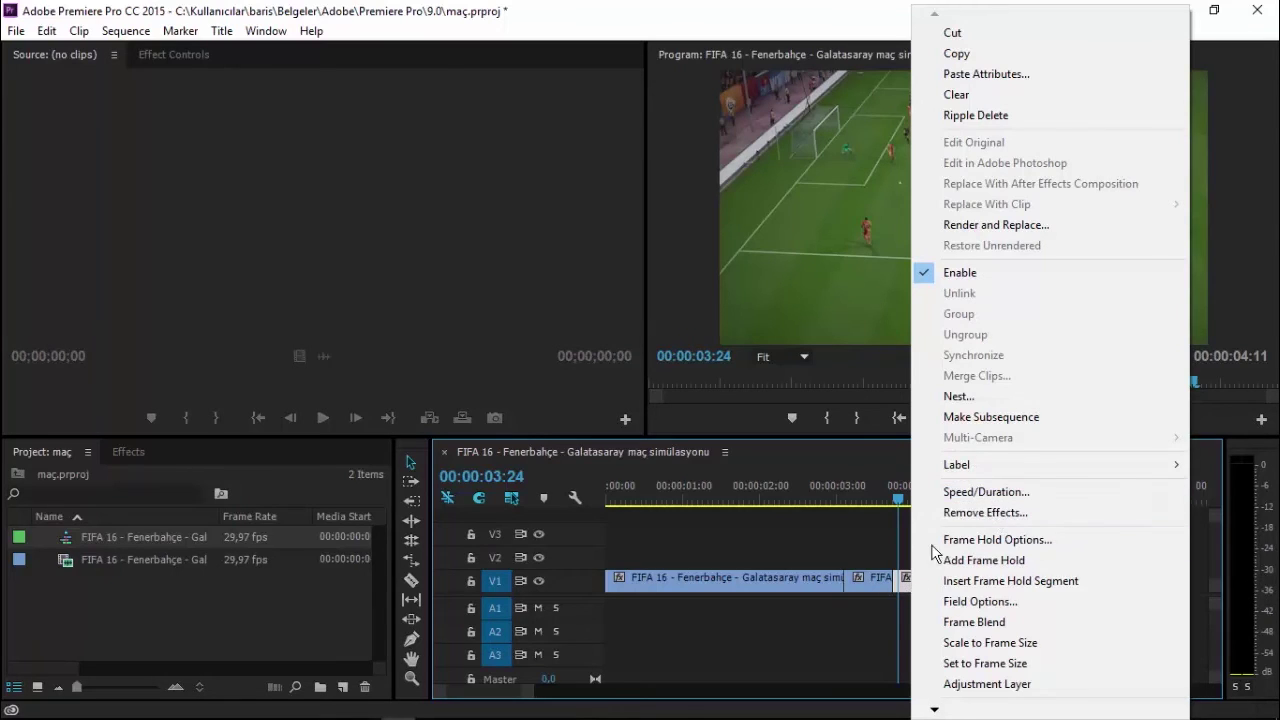
pyautogui.click(985, 491)
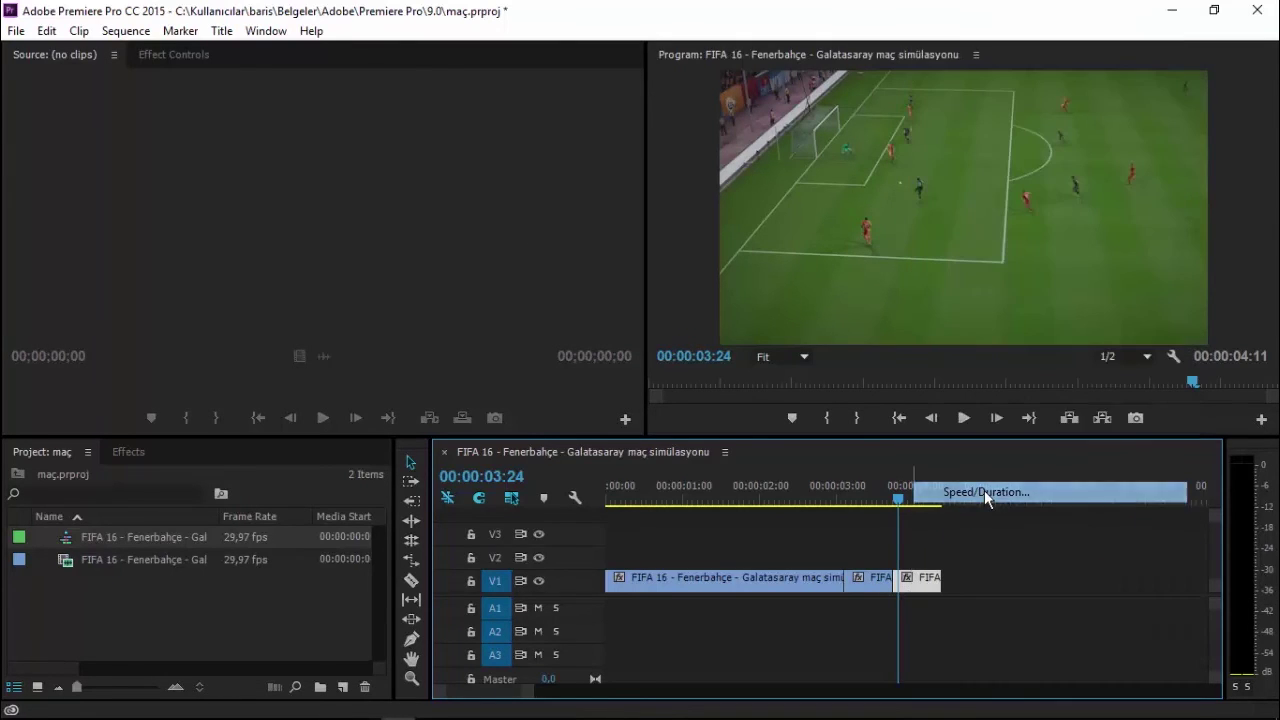
pyautogui.click(599, 382)
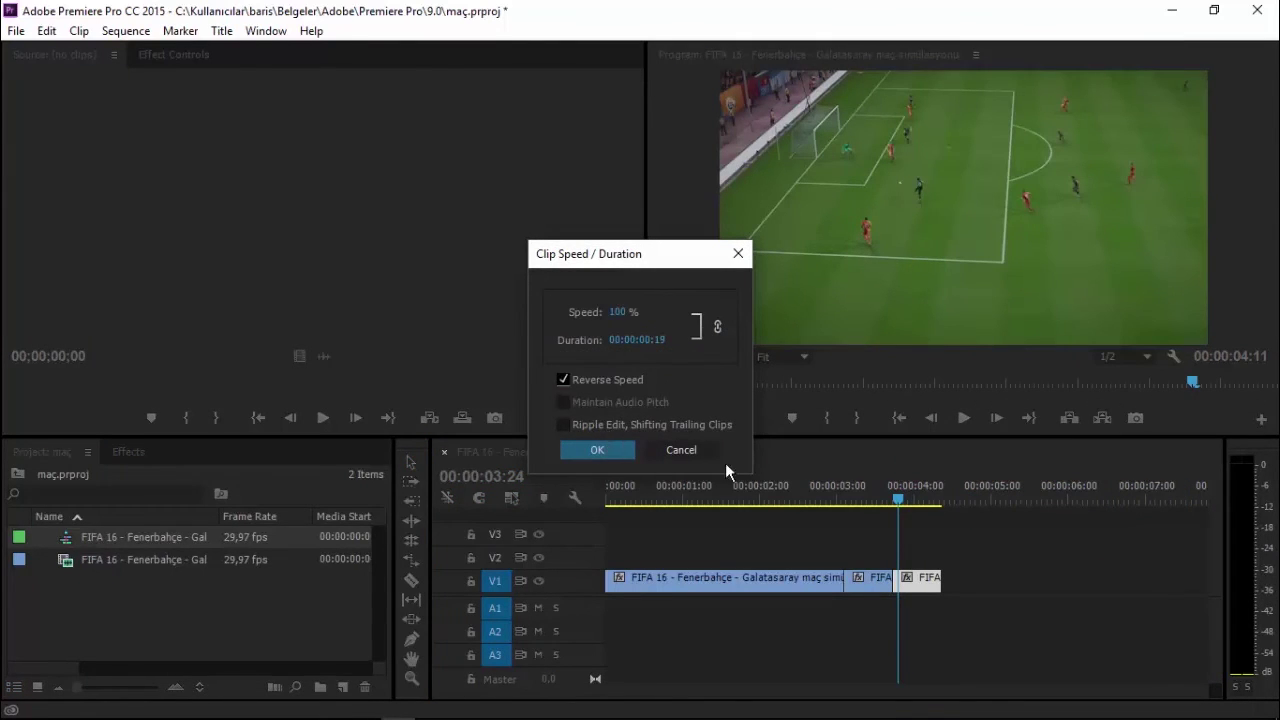
pyautogui.click(596, 452)
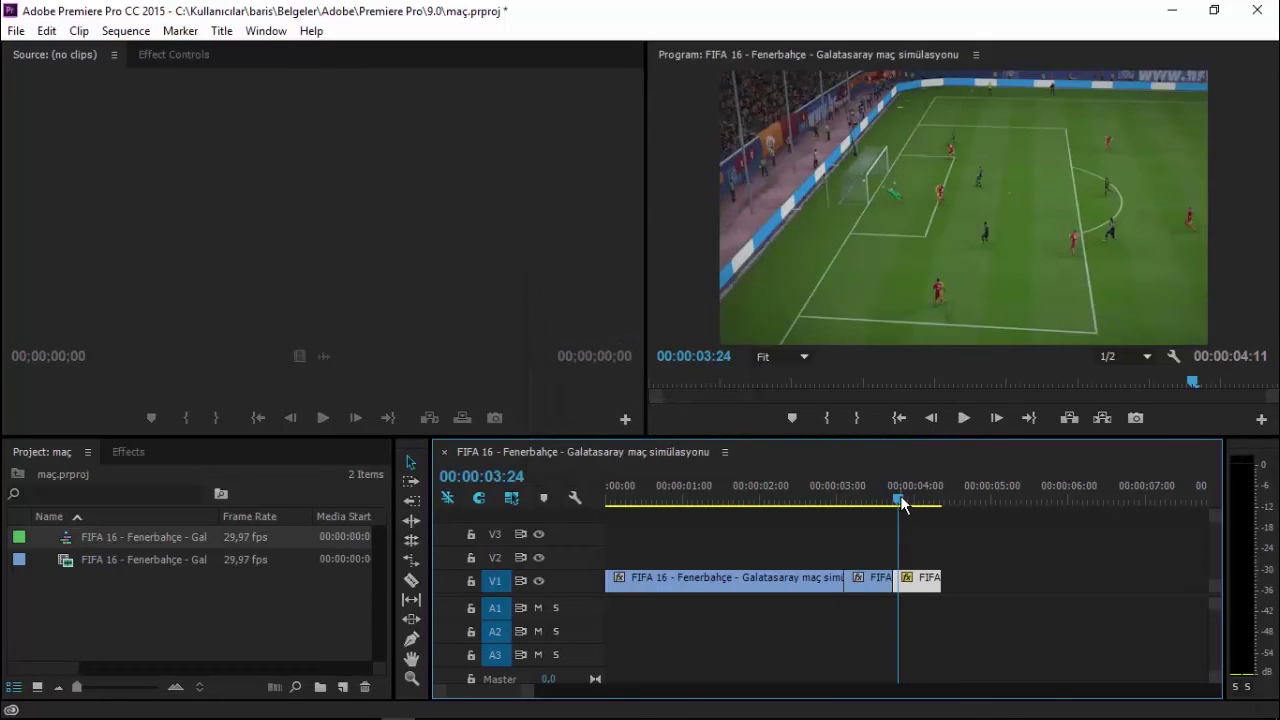
pyautogui.click(931, 418)
pyautogui.click(962, 419)
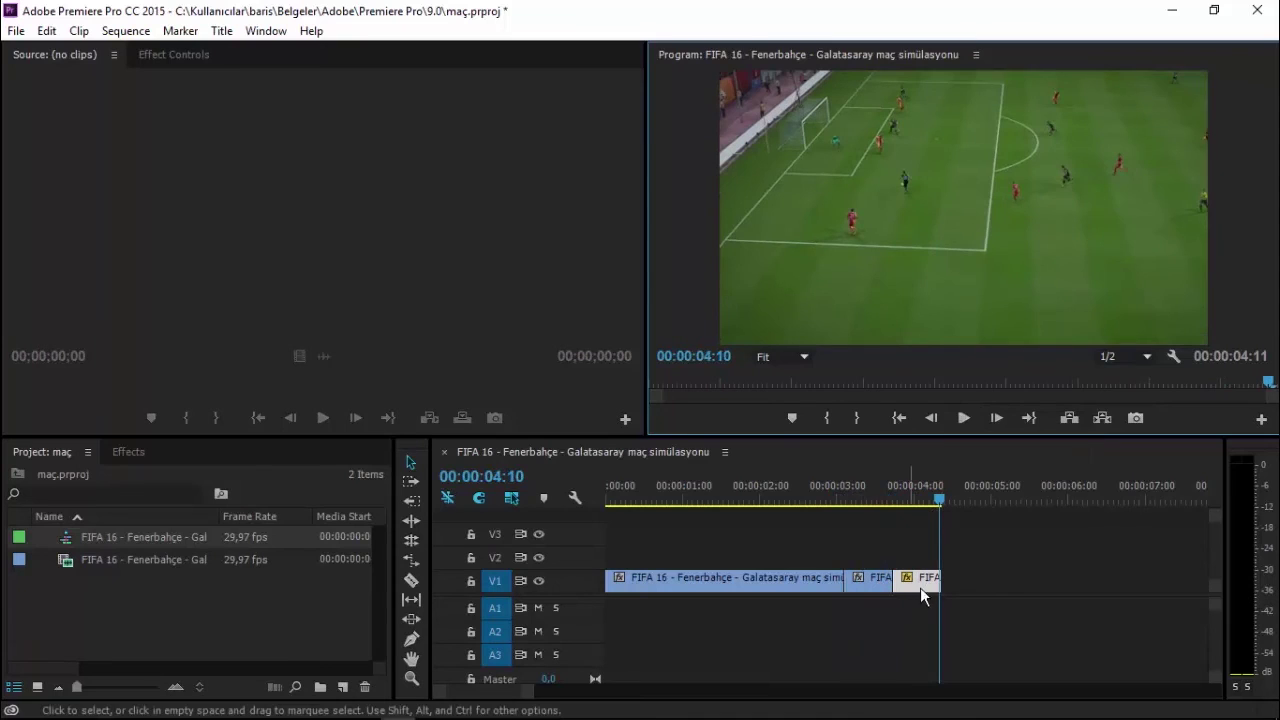
# Slow the reversed last piece to 25% speed and preview the 00:00:06:08 sequence
pyautogui.rightClick(921, 585)
pyautogui.click(993, 490)
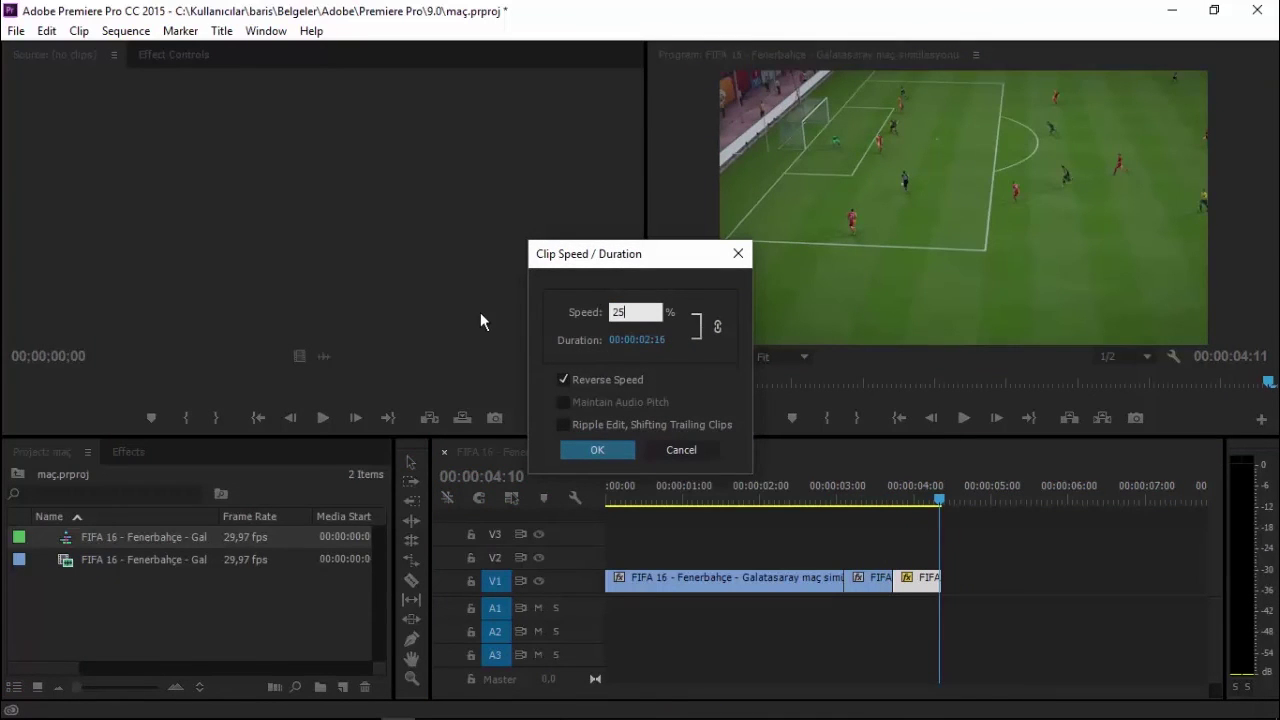
pyautogui.click(681, 449)
pyautogui.moveTo(945, 488); pyautogui.dragTo(803, 490)
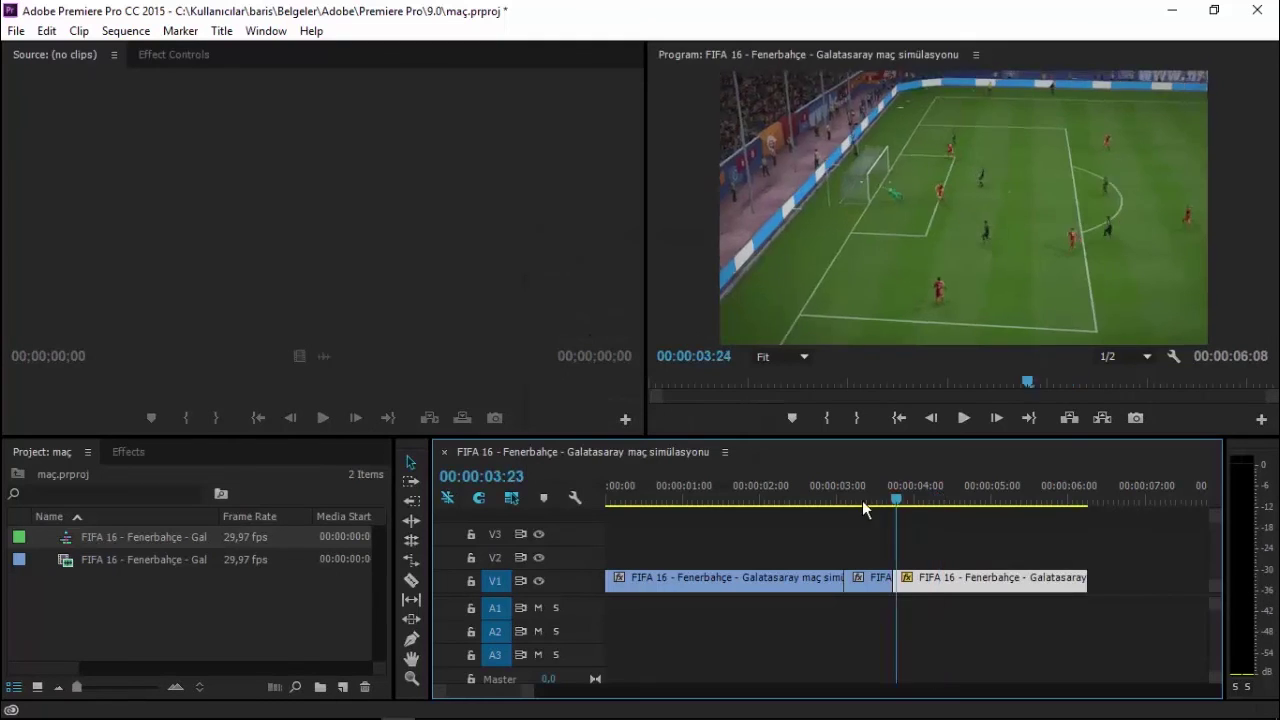
pyautogui.click(966, 419)
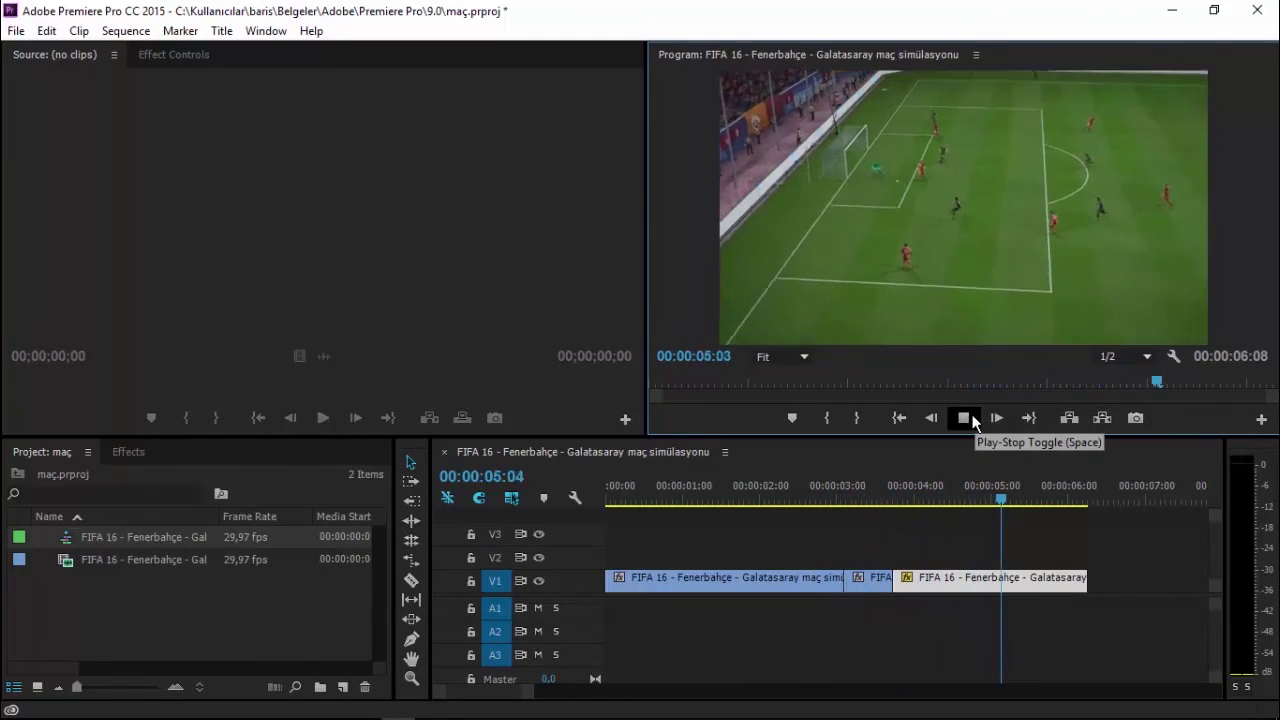
pyautogui.click(966, 419)
pyautogui.moveTo(1020, 507); pyautogui.dragTo(841, 495)
pyautogui.click(967, 418)
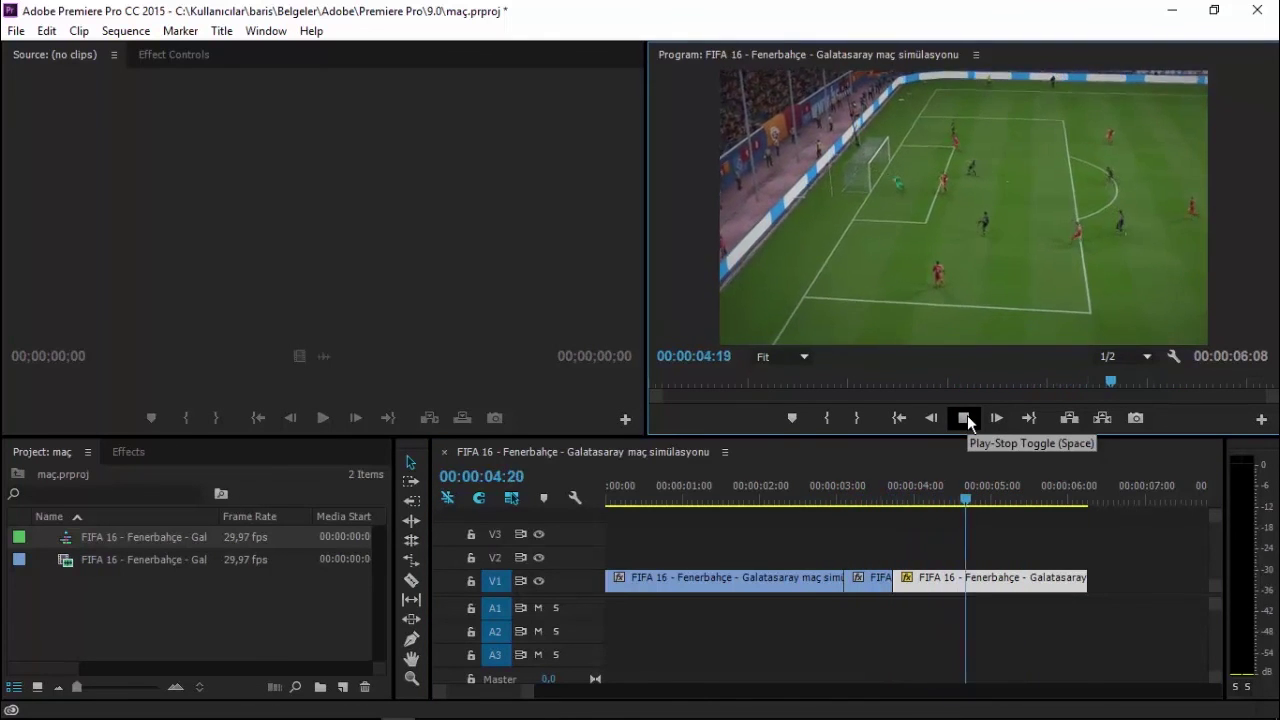
pyautogui.click(966, 418)
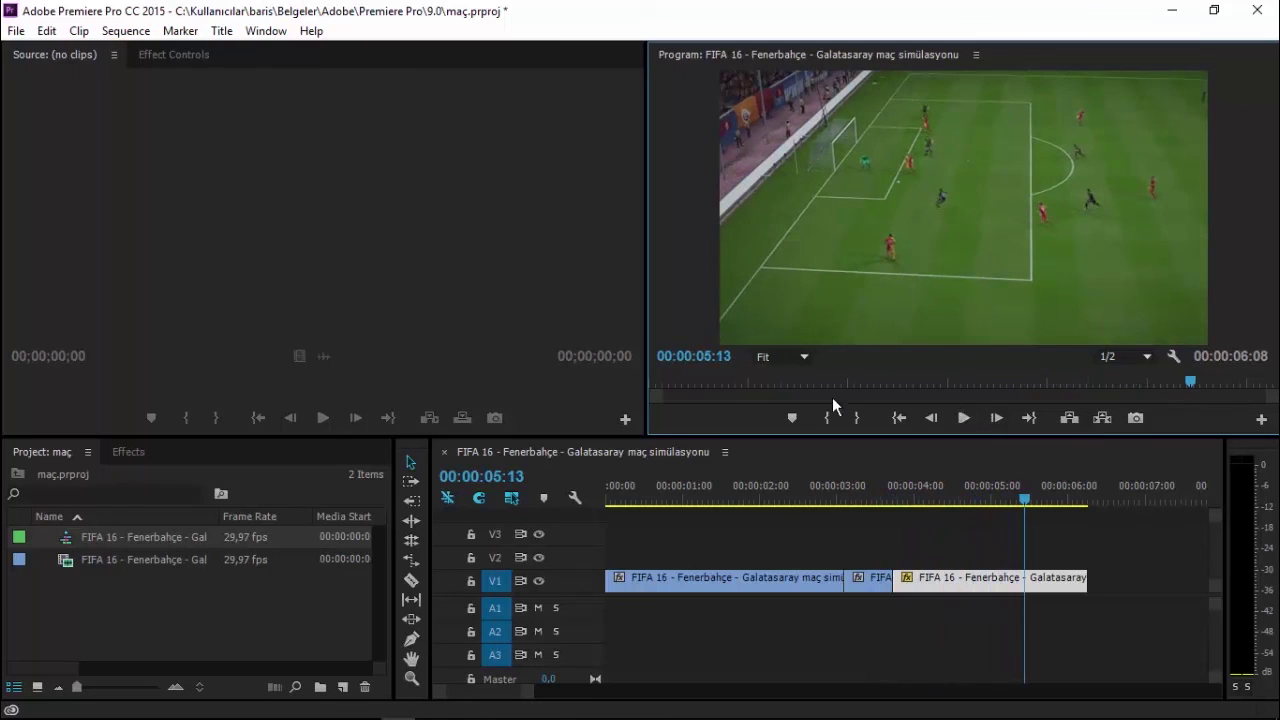